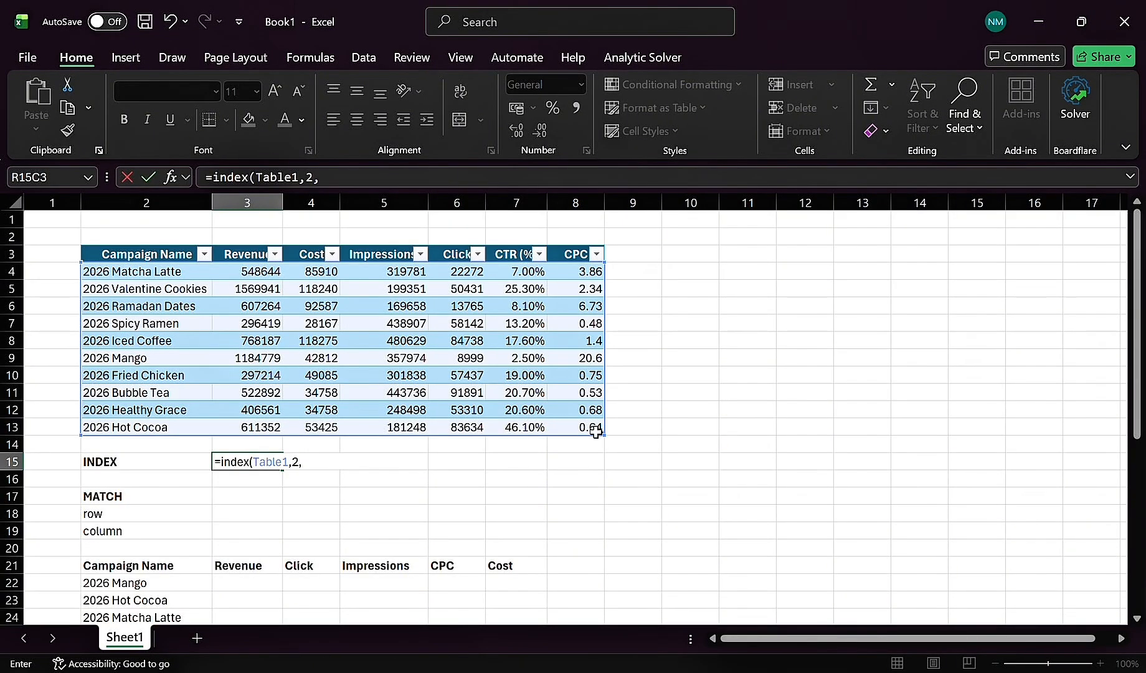
# Step: Complete the INDEX formula on Table1 and link the cell beside MATCH to the INDEX result with =R[-2]C
pyautogui.press('Return')
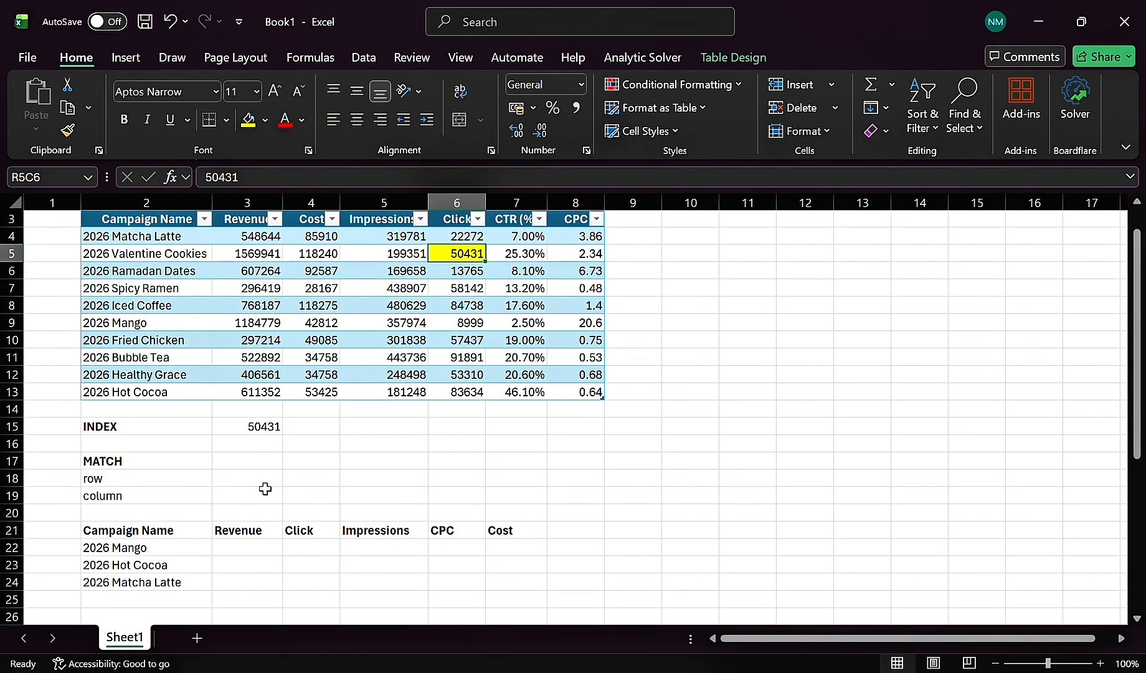
pyautogui.click(264, 466)
pyautogui.write('=')
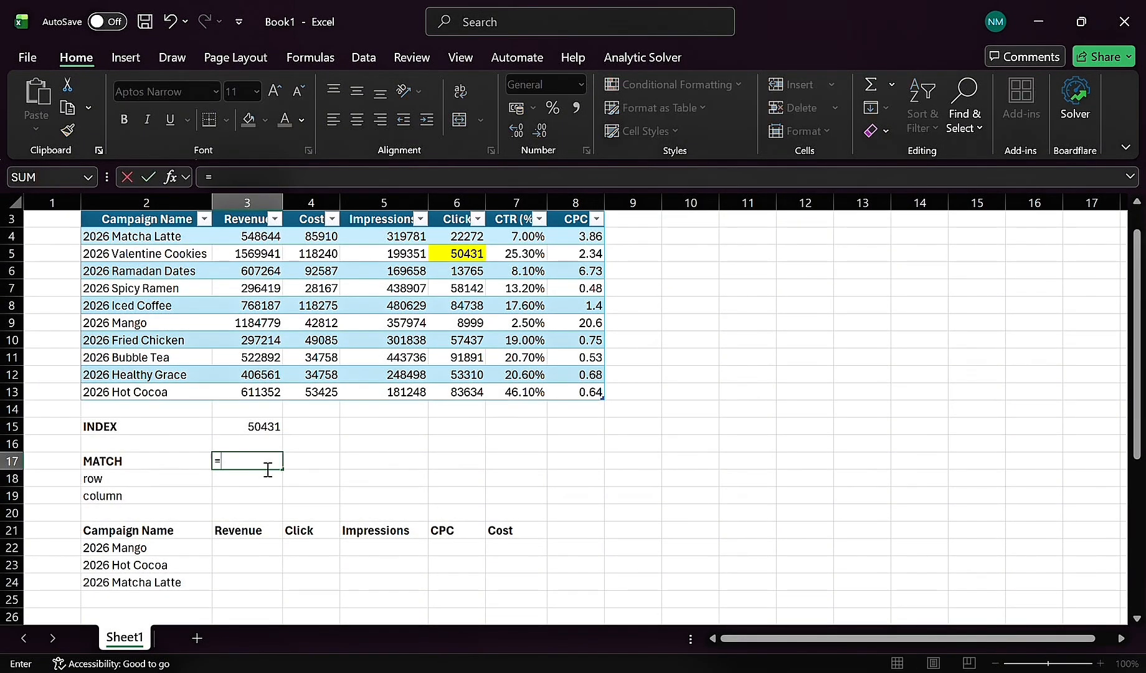
pyautogui.press('Up')
pyautogui.press('Up')
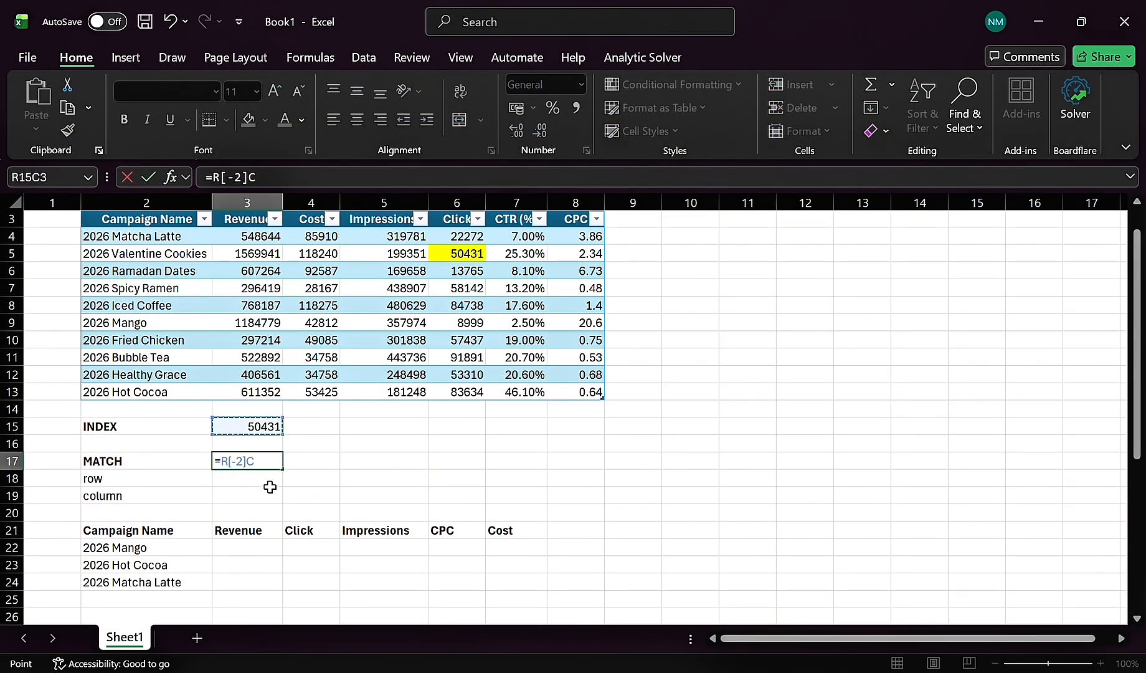
pyautogui.press('Return')
# Step: Enter =MATCH(R[-1]C,Table1[Click],0) in the cell beside the row label under MATCH
pyautogui.write('[')
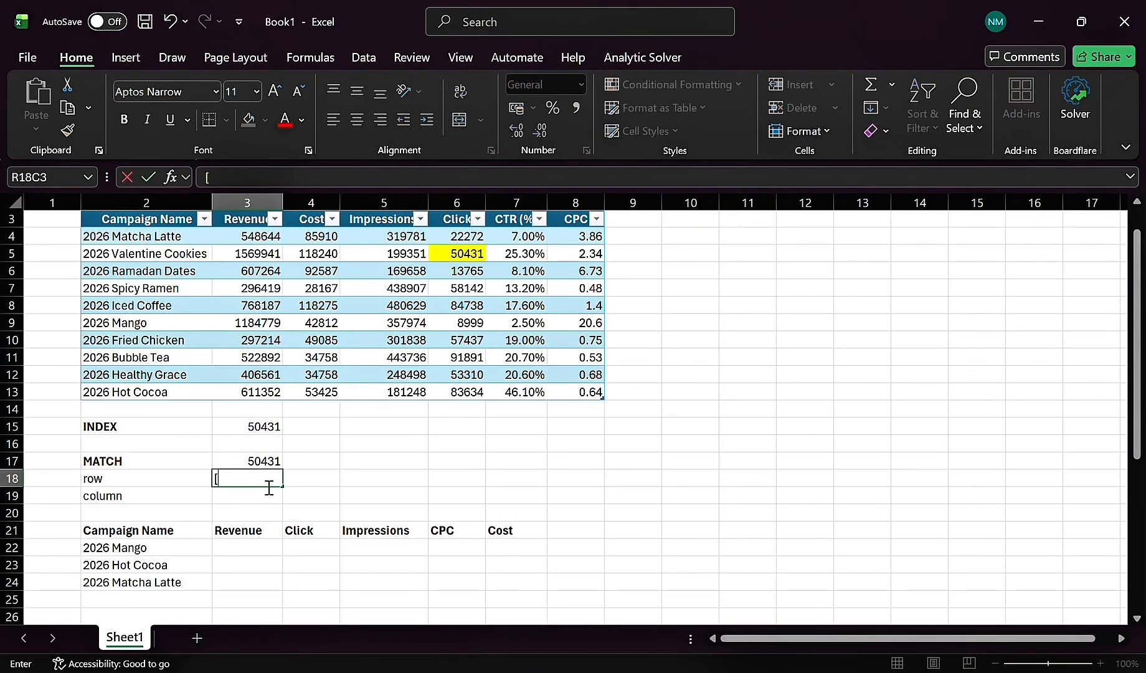
pyautogui.write('=match(')
pyautogui.scroll(1, 210, 388)
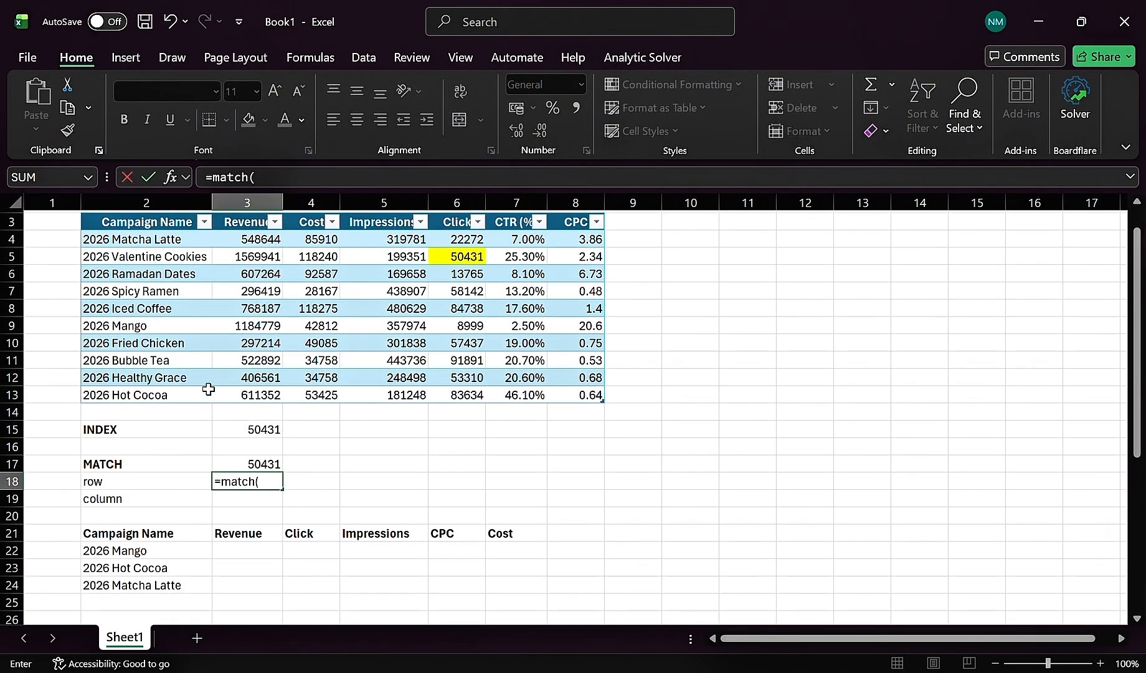
pyautogui.click(280, 467)
pyautogui.write(',')
pyautogui.scroll(1, 256, 371)
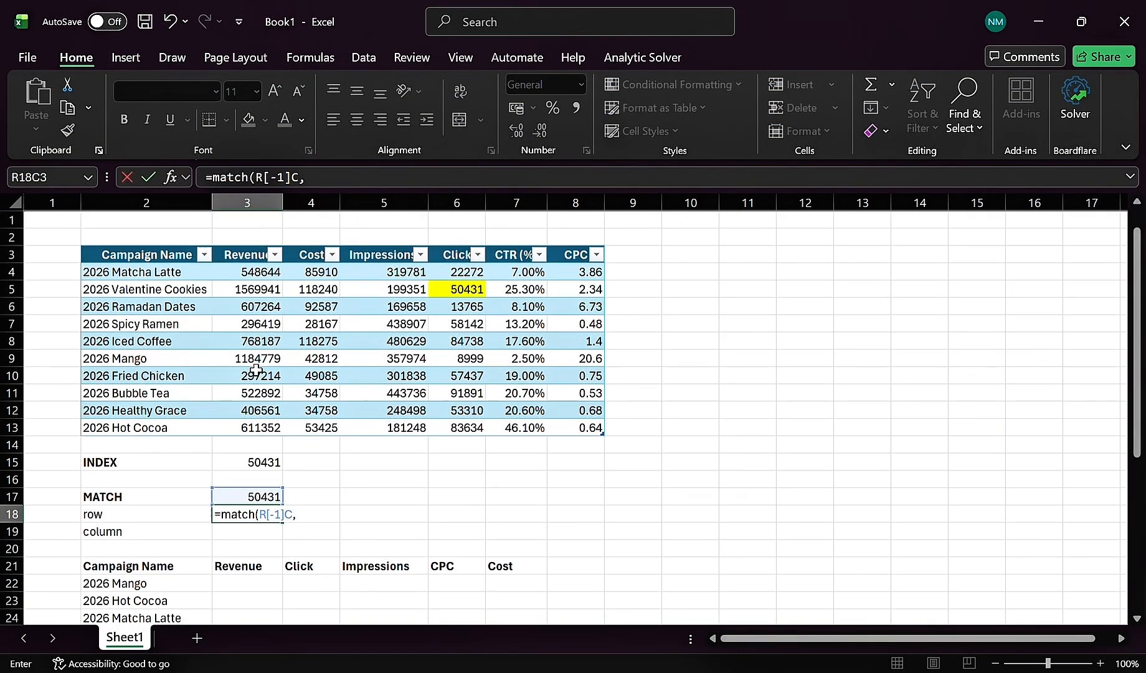
pyautogui.moveTo(464, 262); pyautogui.dragTo(464, 427)
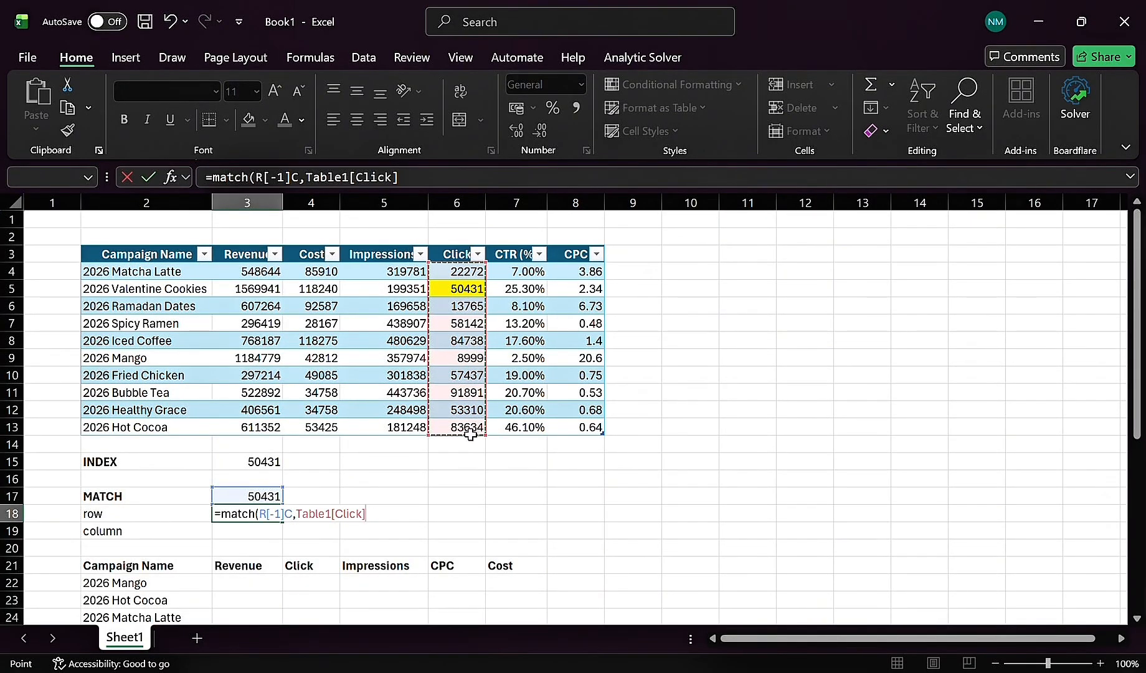
pyautogui.write(',')
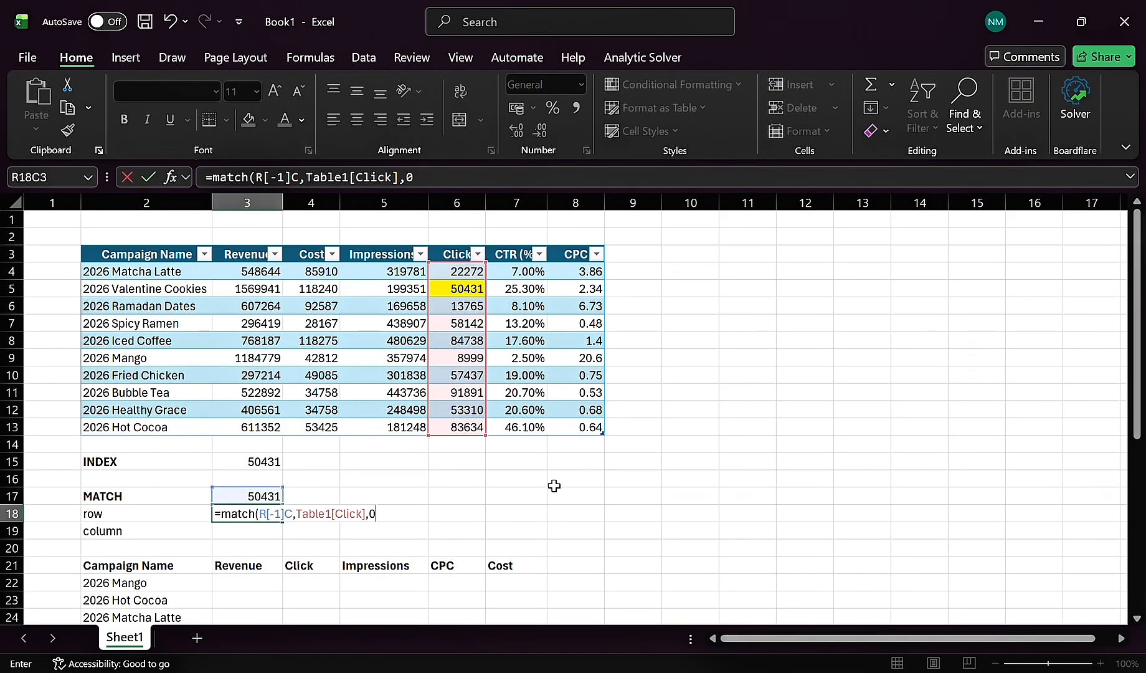
pyautogui.write('0')
pyautogui.press('Return')
# Step: Enter a MATCH formula beside the column label that looks up R[-2]C across the 2026 Valentine Cookies table row
pyautogui.write('=mat')
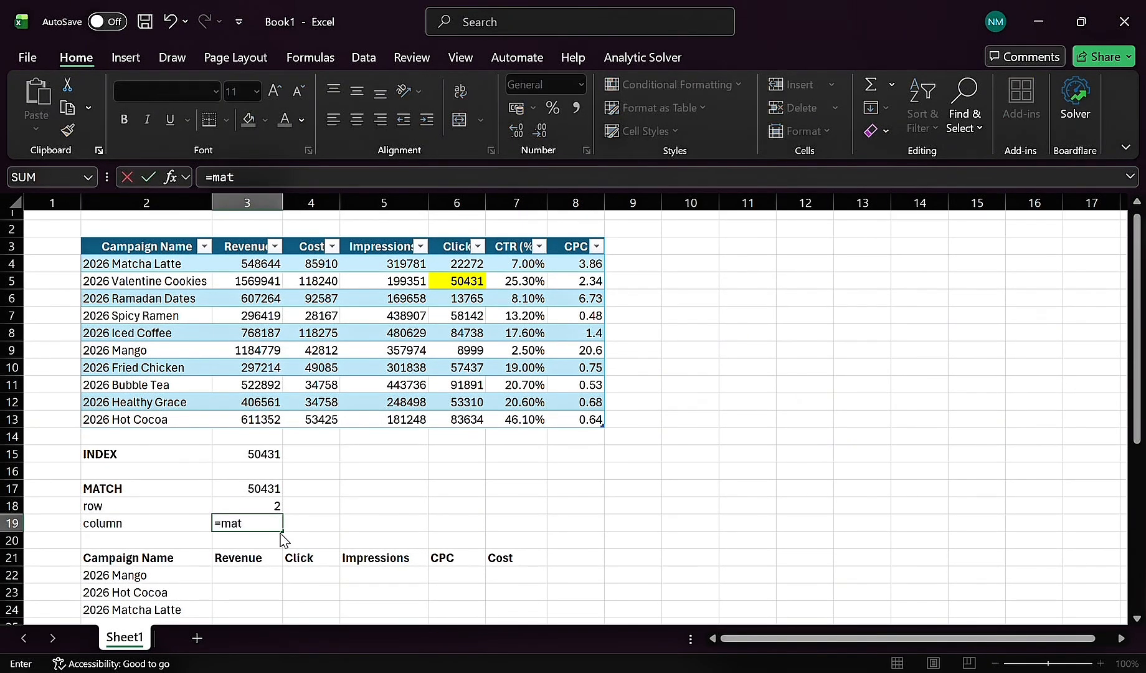
pyautogui.write('ch(')
pyautogui.click(255, 491)
pyautogui.write(',')
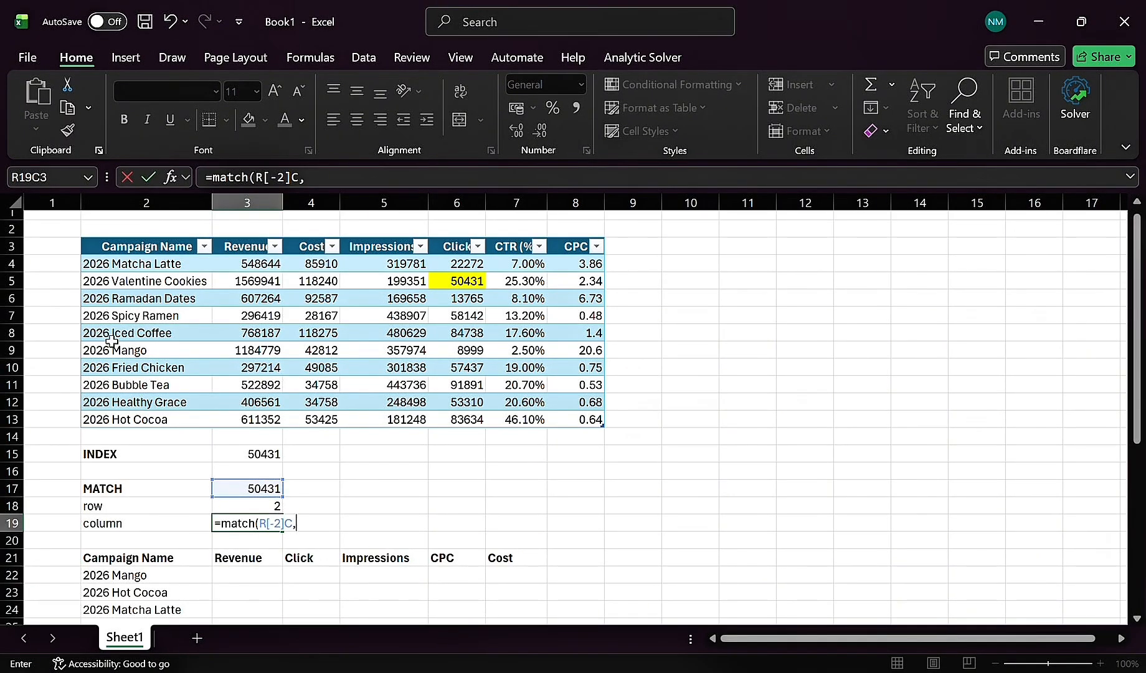
pyautogui.click(87, 286)
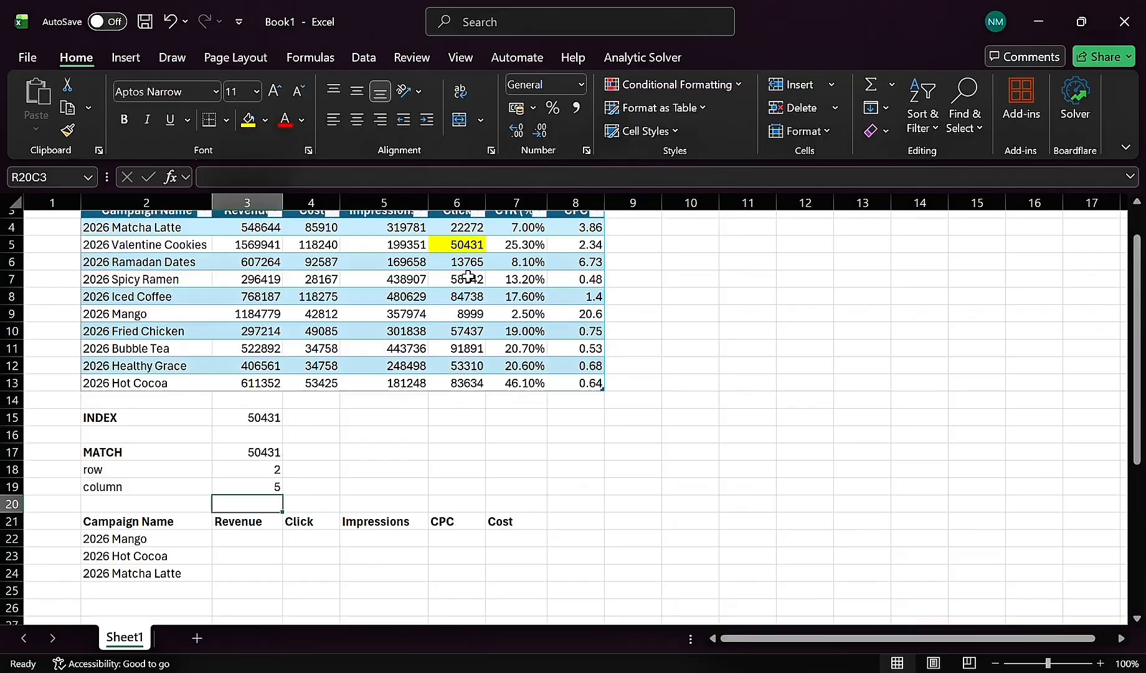
# Step: Begin the 2026 Mango Revenue formula with INDEX over Table1 and MATCH(RC[-1],Table1[Campaign Name],0) as the row argument
pyautogui.scroll(-1, 293, 517)
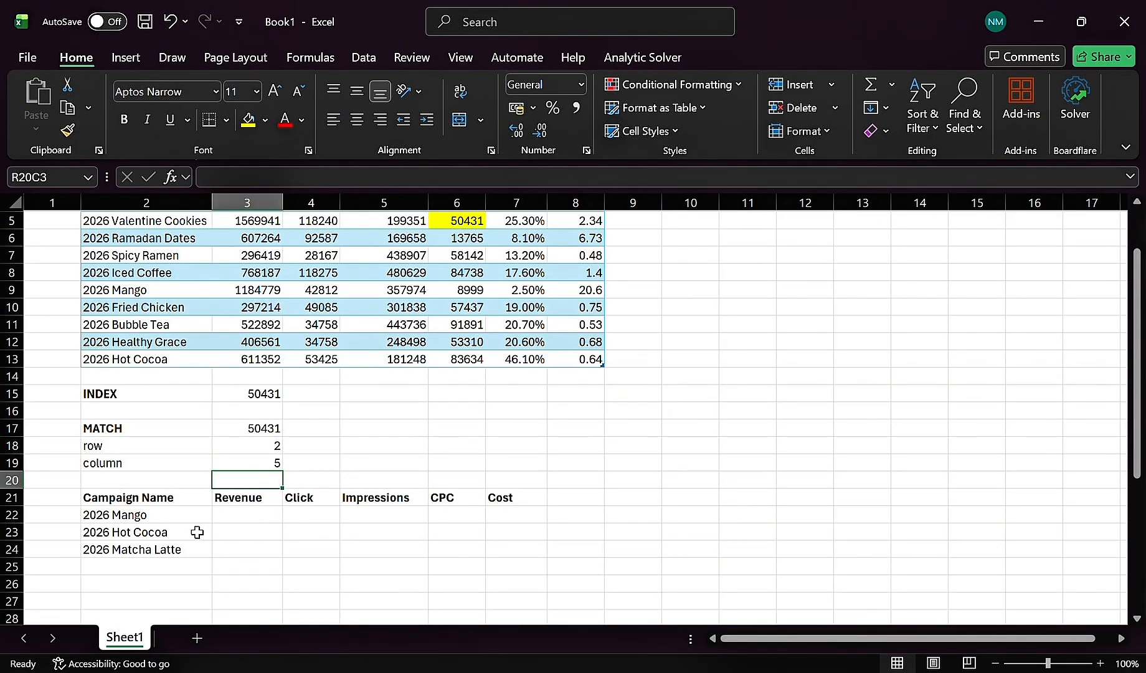
pyautogui.click(242, 521)
pyautogui.write('=index(')
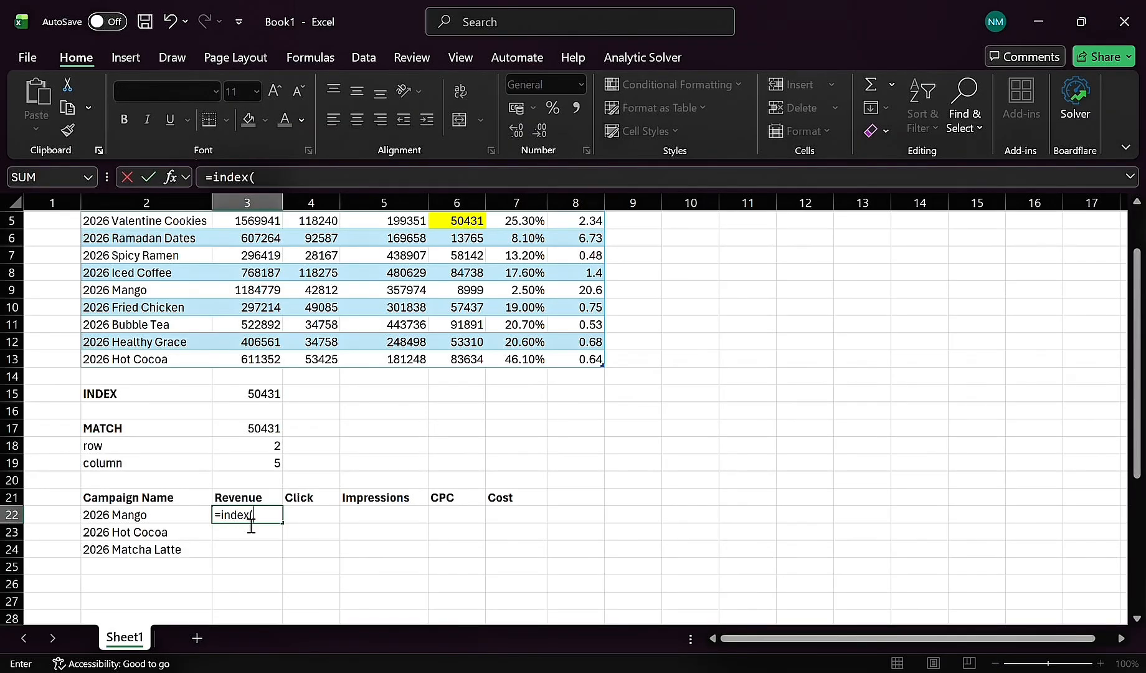
pyautogui.scroll(2, 231, 431)
pyautogui.click(140, 232)
pyautogui.moveTo(141, 231); pyautogui.dragTo(586, 391)
pyautogui.write(',match(')
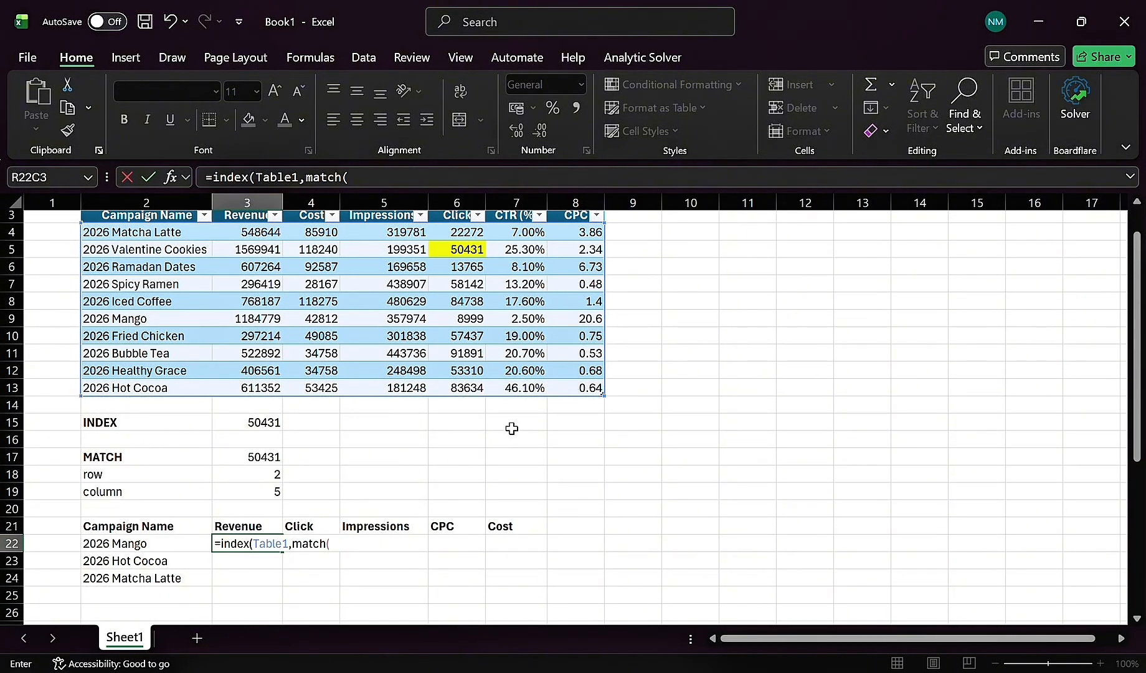
pyautogui.click(167, 548)
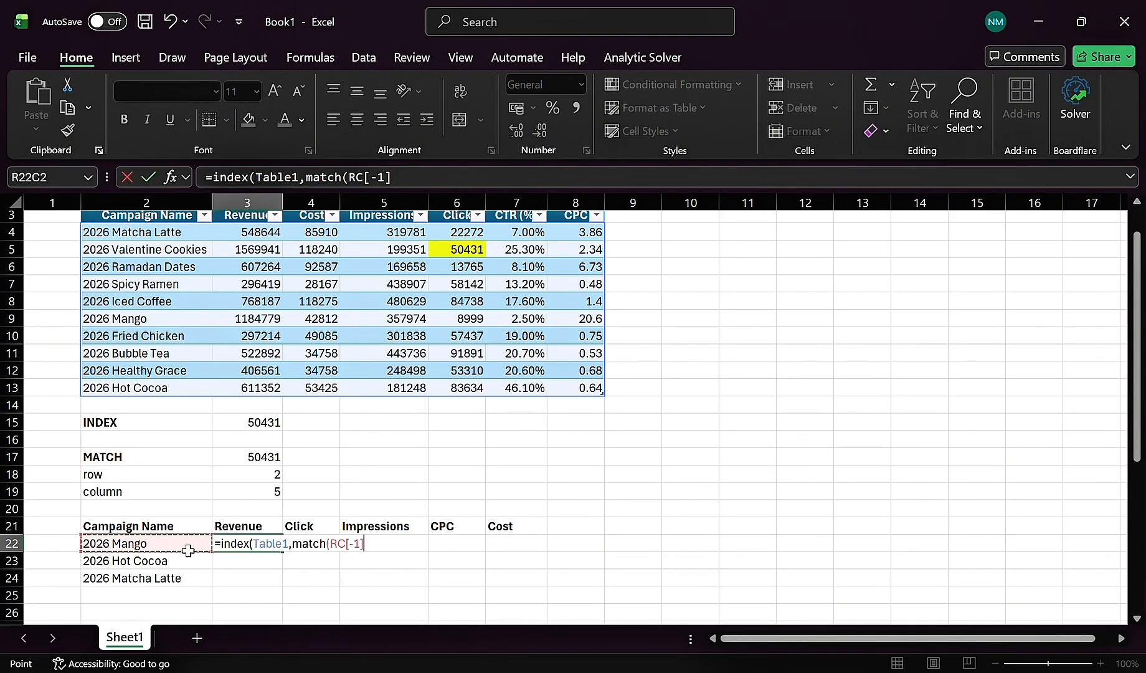
pyautogui.write(',')
pyautogui.scroll(1, 343, 426)
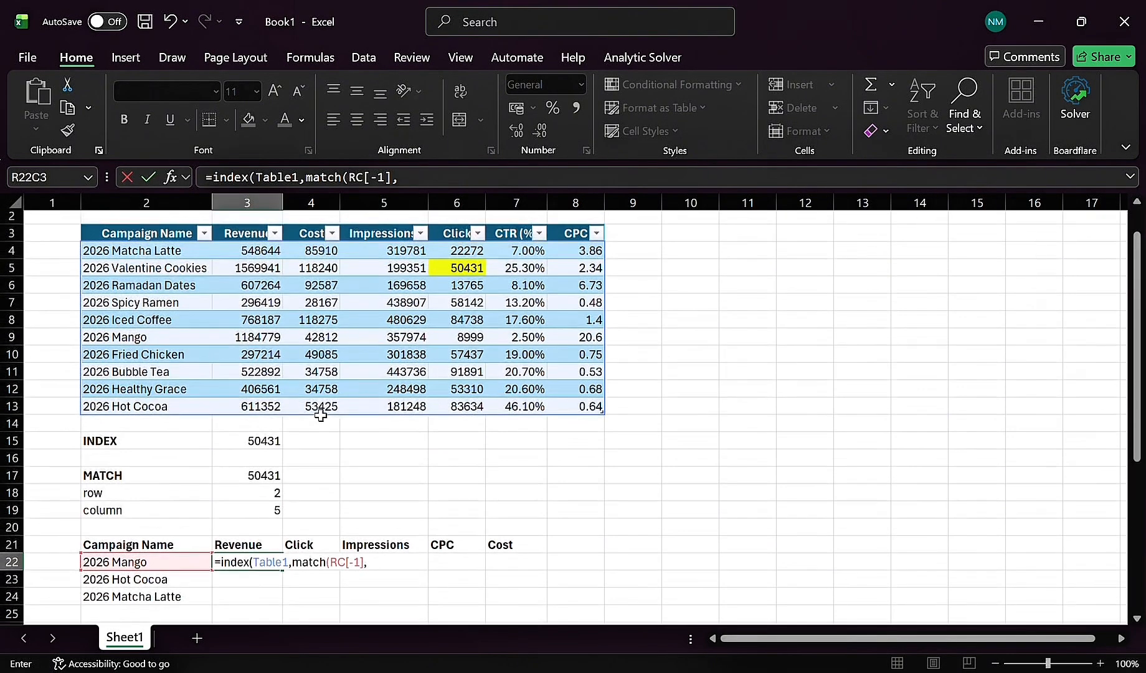
pyautogui.moveTo(172, 253); pyautogui.dragTo(172, 410)
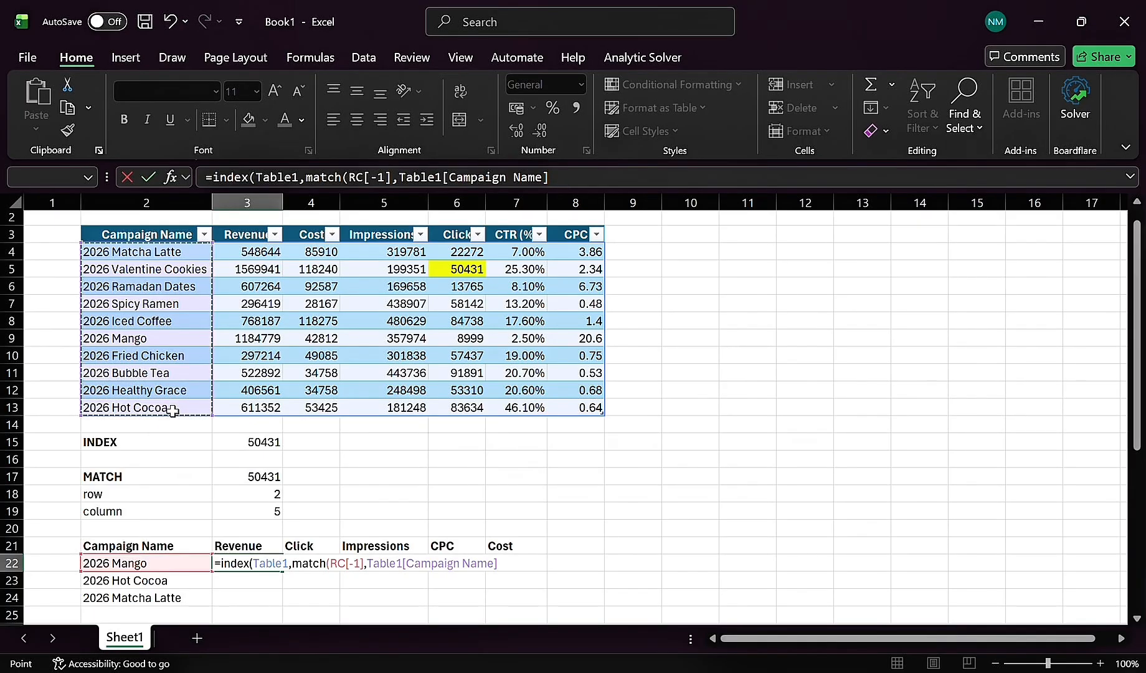
pyautogui.write(',0),')
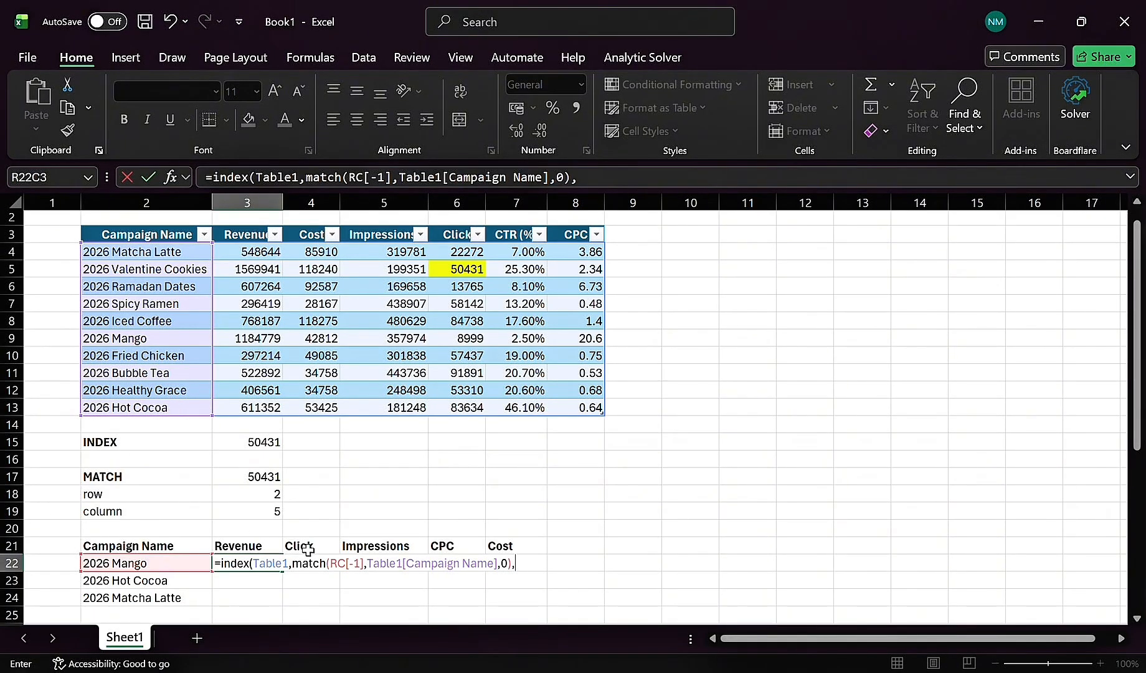
# Step: Complete the 2026 Mango Revenue formula with MATCH(R[-1]C,Table1[#Headers],0) as its column argument
pyautogui.write('match(')
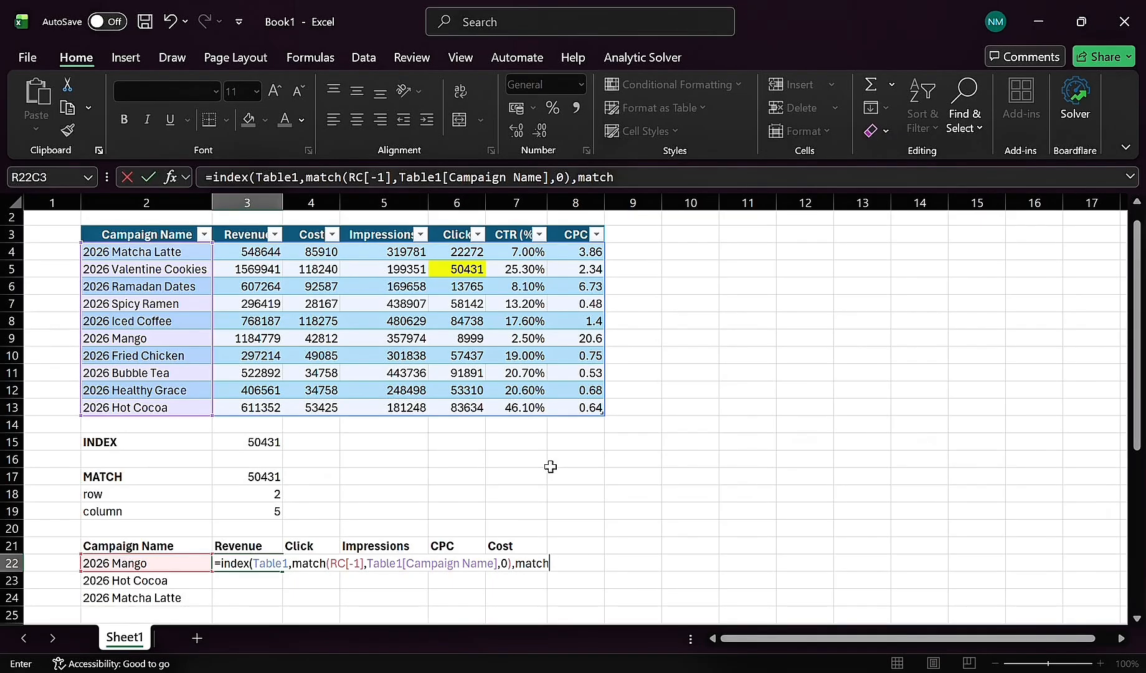
pyautogui.click(232, 548)
pyautogui.write(',')
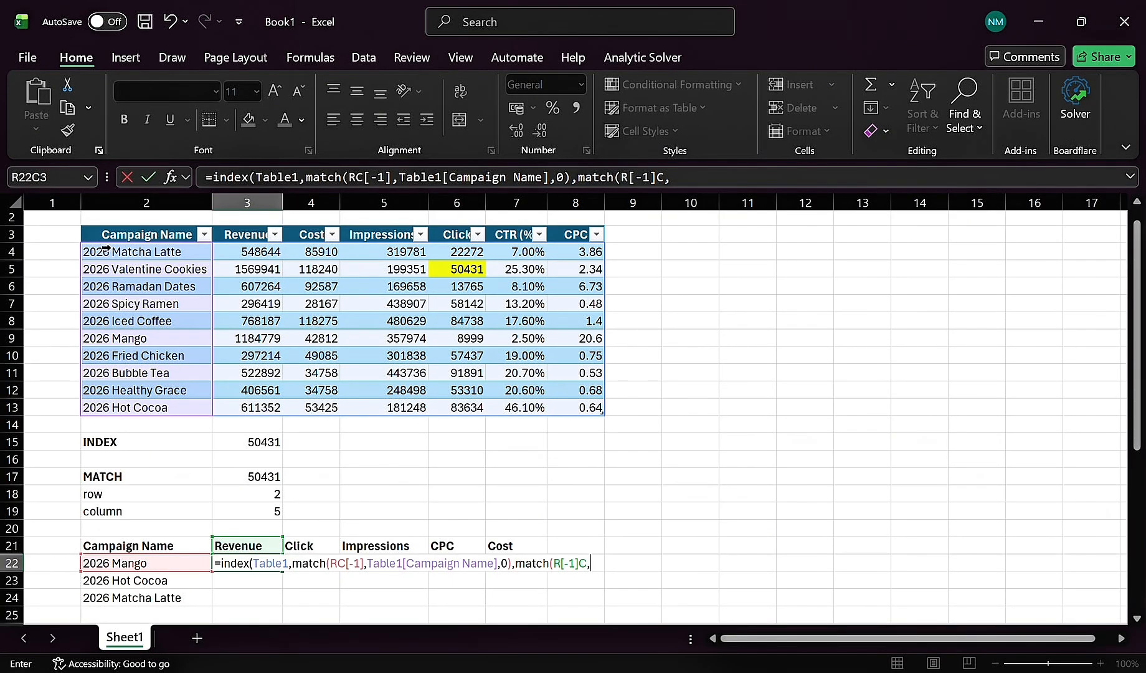
pyautogui.moveTo(94, 232); pyautogui.dragTo(230, 244)
pyautogui.write(',0')
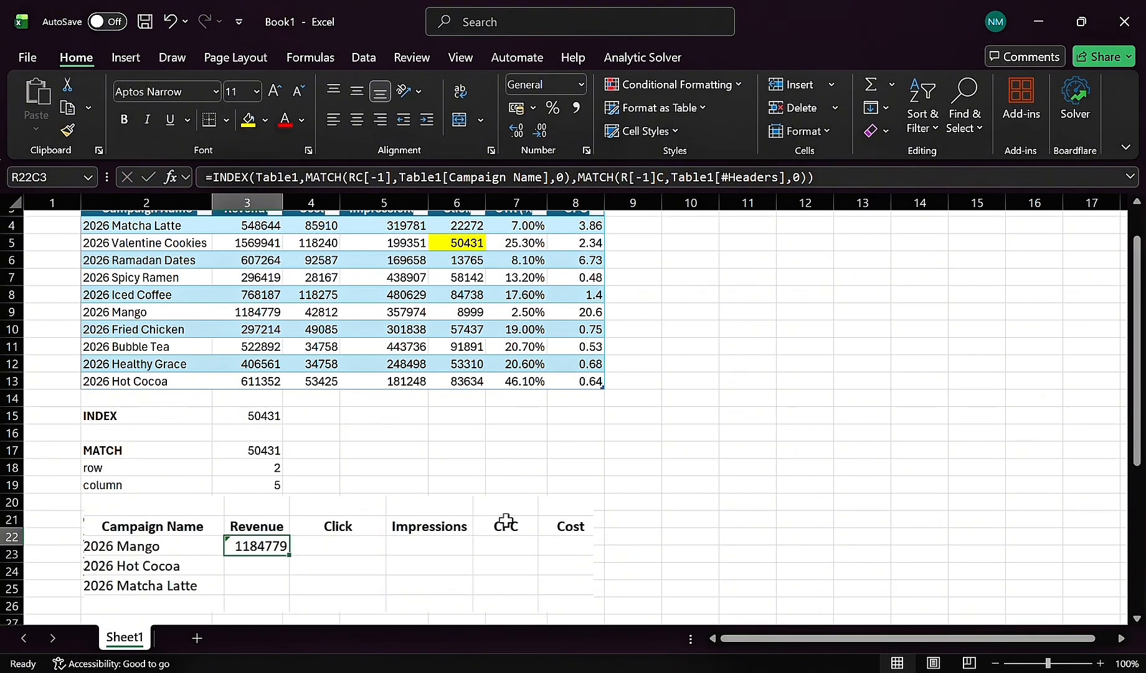
# Step: Fill the Revenue formula across to the Cost column and down to 2026 Matcha Latte in the summary table
pyautogui.moveTo(282, 545); pyautogui.dragTo(314, 540)
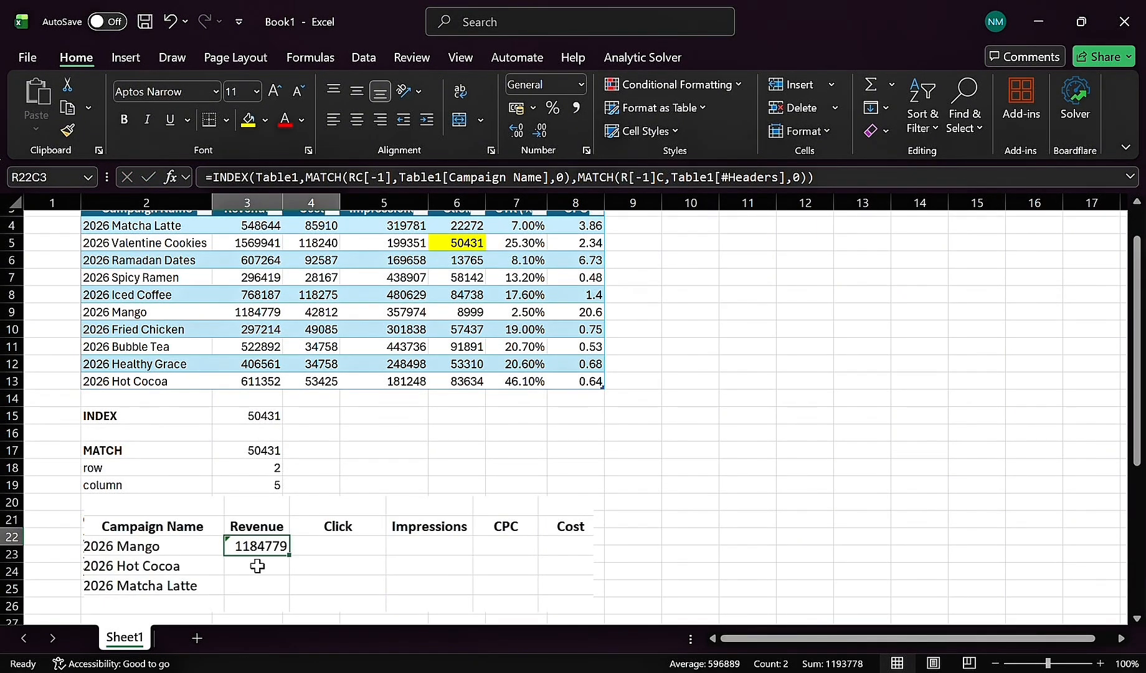
pyautogui.scroll(1, 310, 458)
pyautogui.moveTo(289, 555); pyautogui.dragTo(593, 596)
pyautogui.scroll(-1, 522, 579)
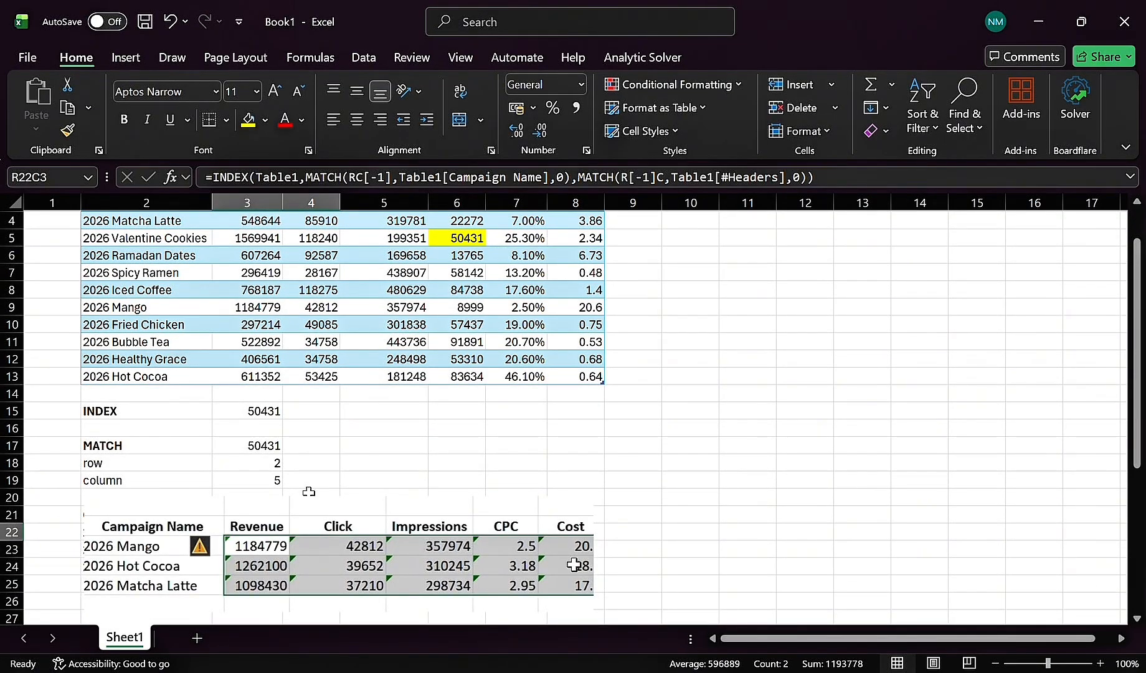
# Step: Highlight the entire 2026 Mango row of the source table in yellow
pyautogui.scroll(1, 301, 461)
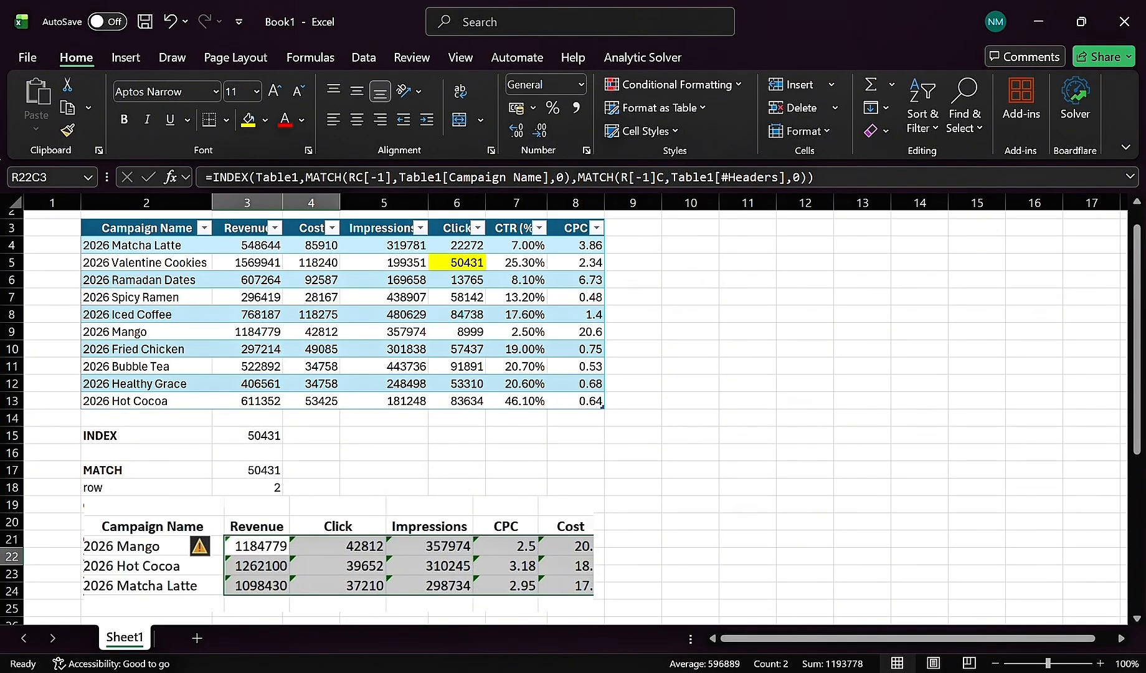
pyautogui.moveTo(134, 334); pyautogui.dragTo(569, 338)
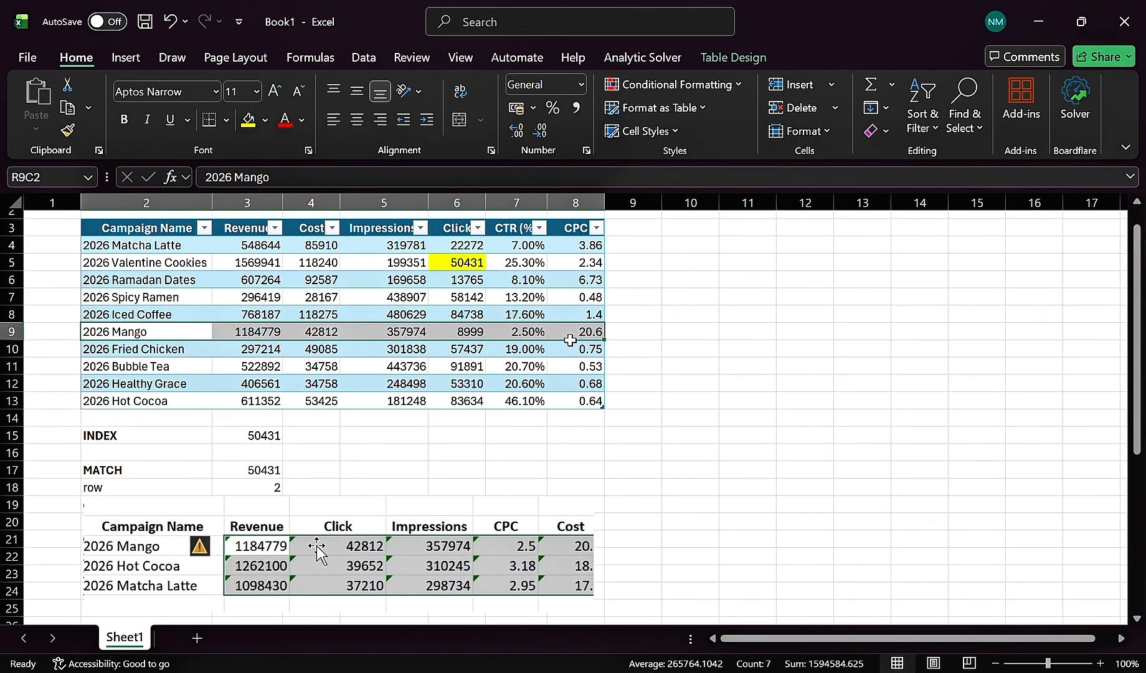
pyautogui.click(265, 121)
pyautogui.click(314, 371)
pyautogui.click(332, 351)
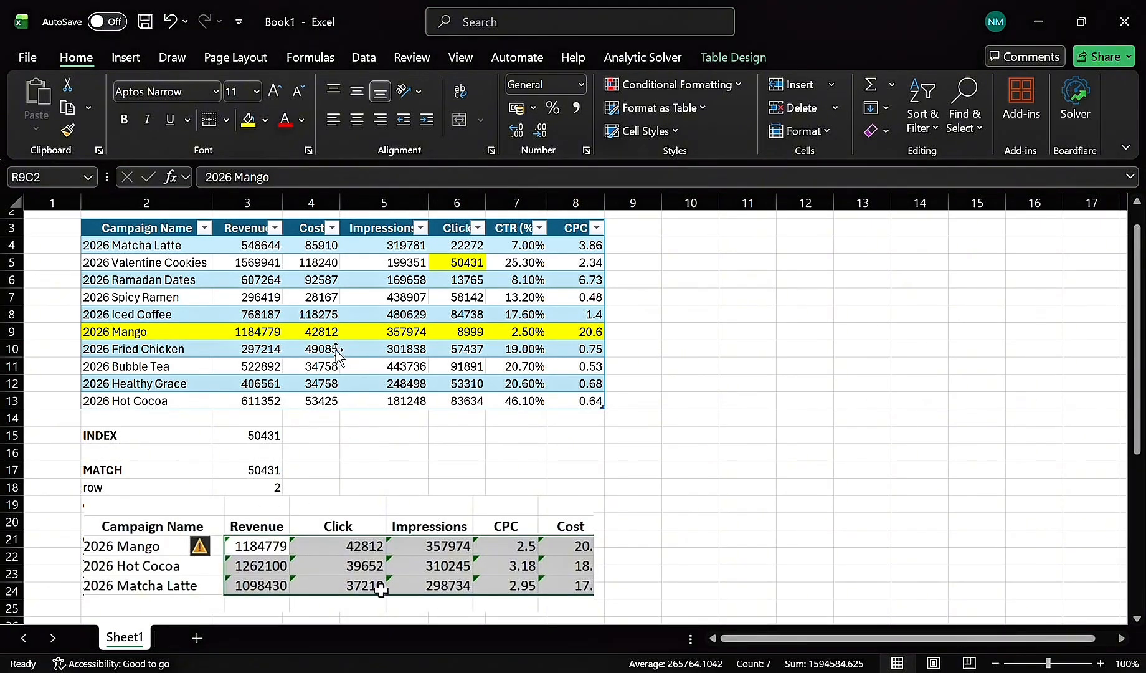
pyautogui.click(97, 402)
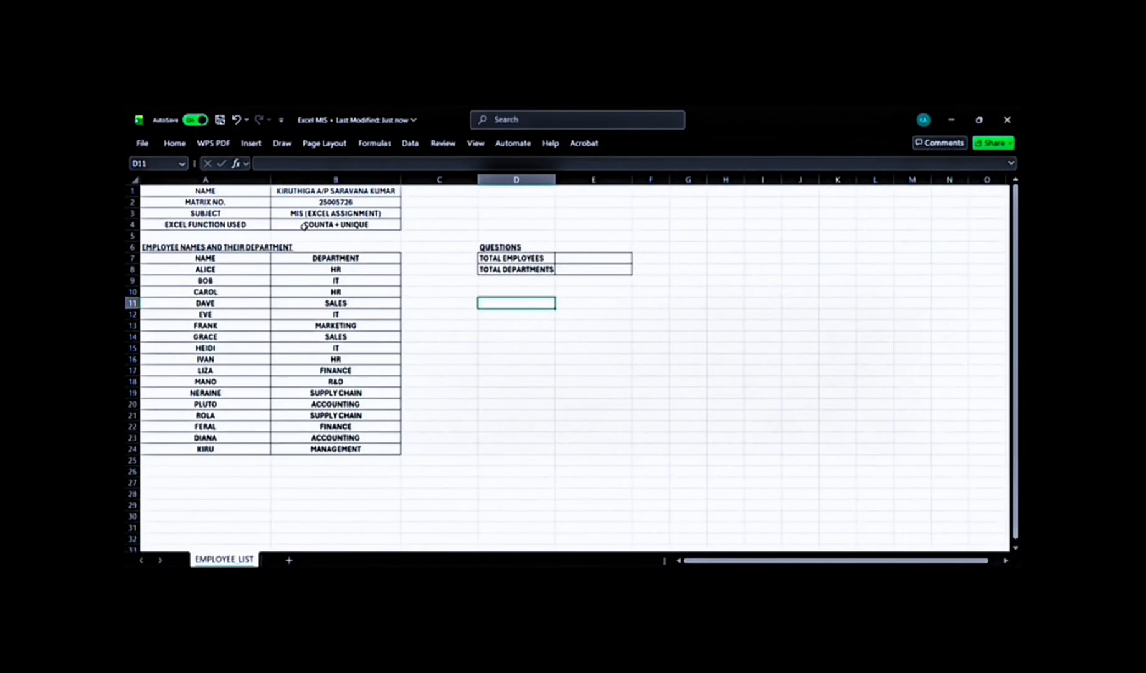
# Step: In the EMPLOYEE_LIST sheet, enter a COUNTA formula with nested UNIQUE over the names in A8:A24 for Total Employees
pyautogui.click(304, 225)
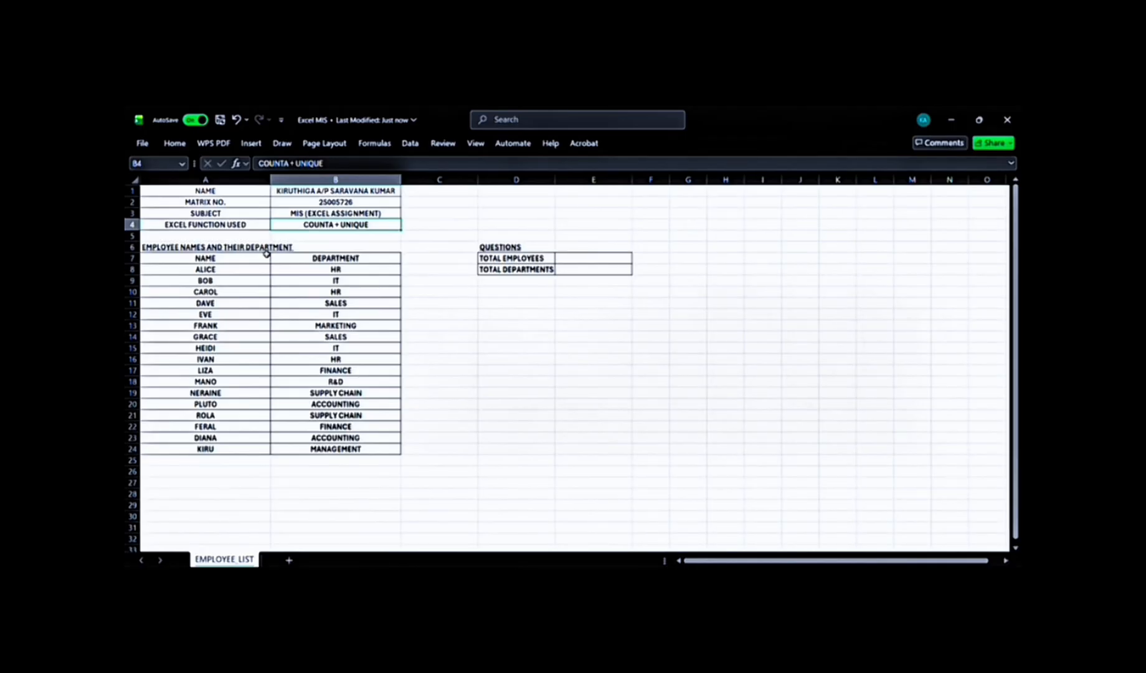
pyautogui.moveTo(221, 260); pyautogui.dragTo(324, 450)
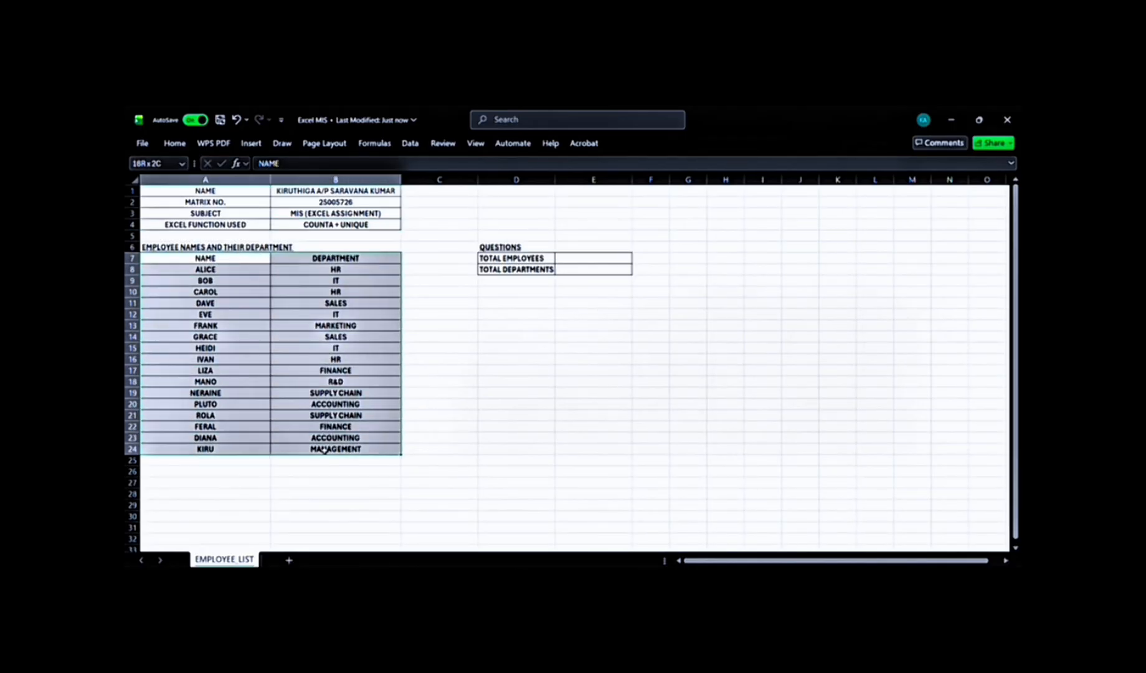
pyautogui.doubleClick(571, 257)
pyautogui.write('=counta')
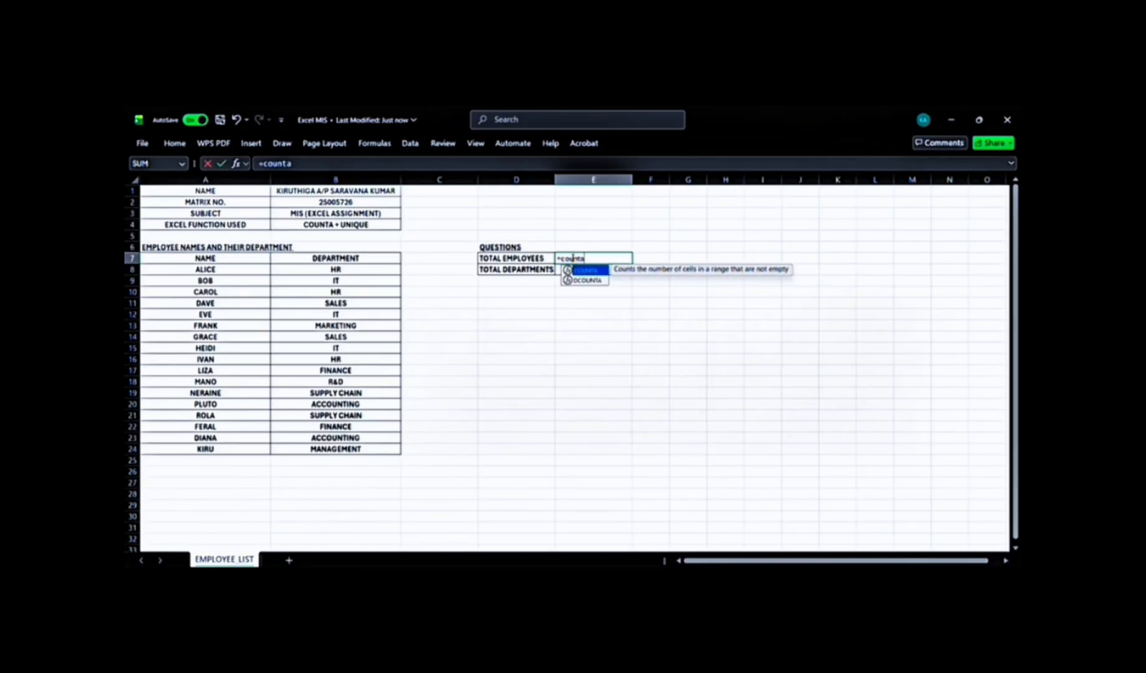
pyautogui.doubleClick(590, 272)
pyautogui.write('uni')
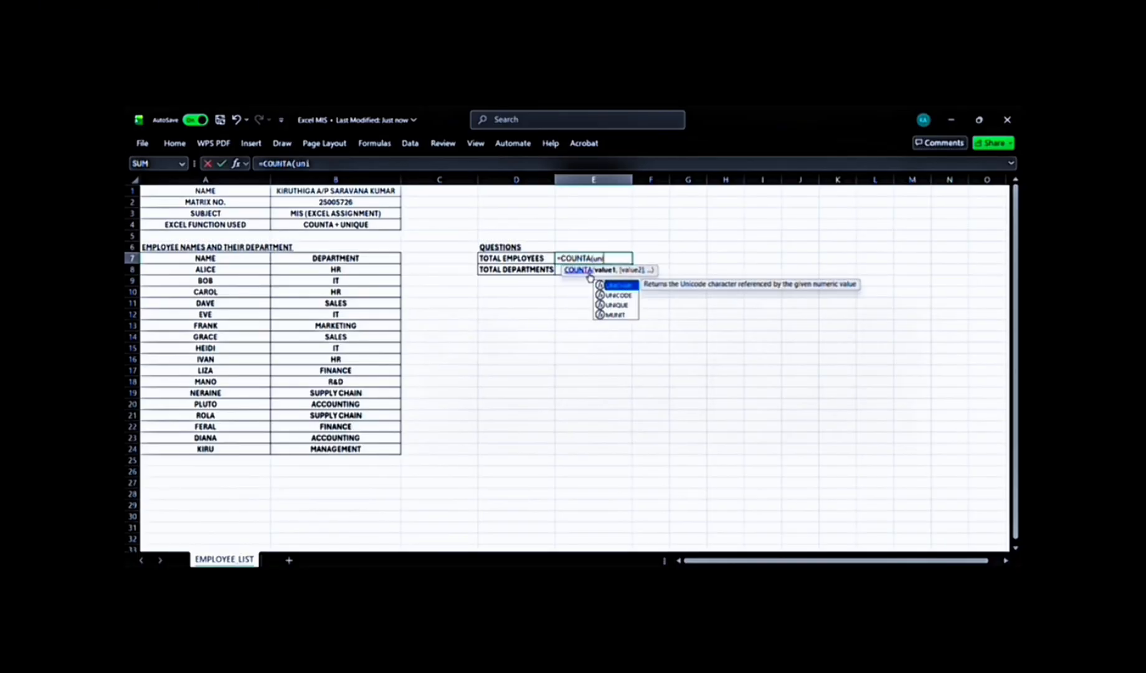
pyautogui.doubleClick(616, 308)
pyautogui.moveTo(226, 269); pyautogui.dragTo(235, 448)
pyautogui.press('Return')
pyautogui.click(236, 448)
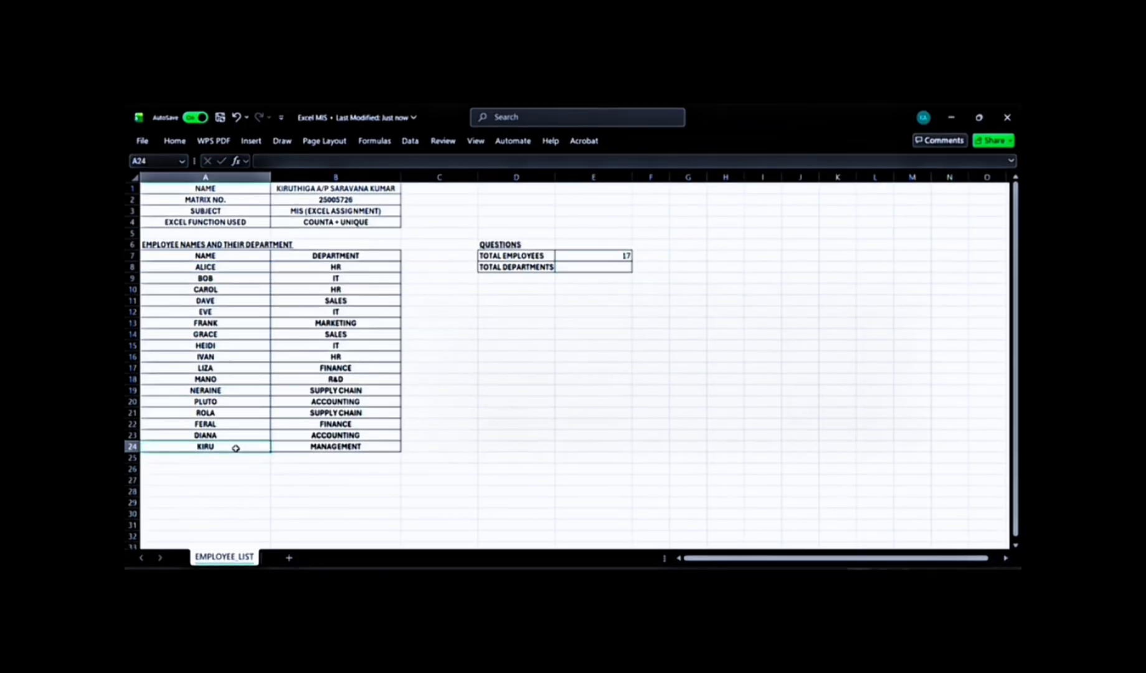
# Step: Enter a COUNTA formula with nested UNIQUE over the departments in B8:B24 for Total Departments
pyautogui.click(571, 263)
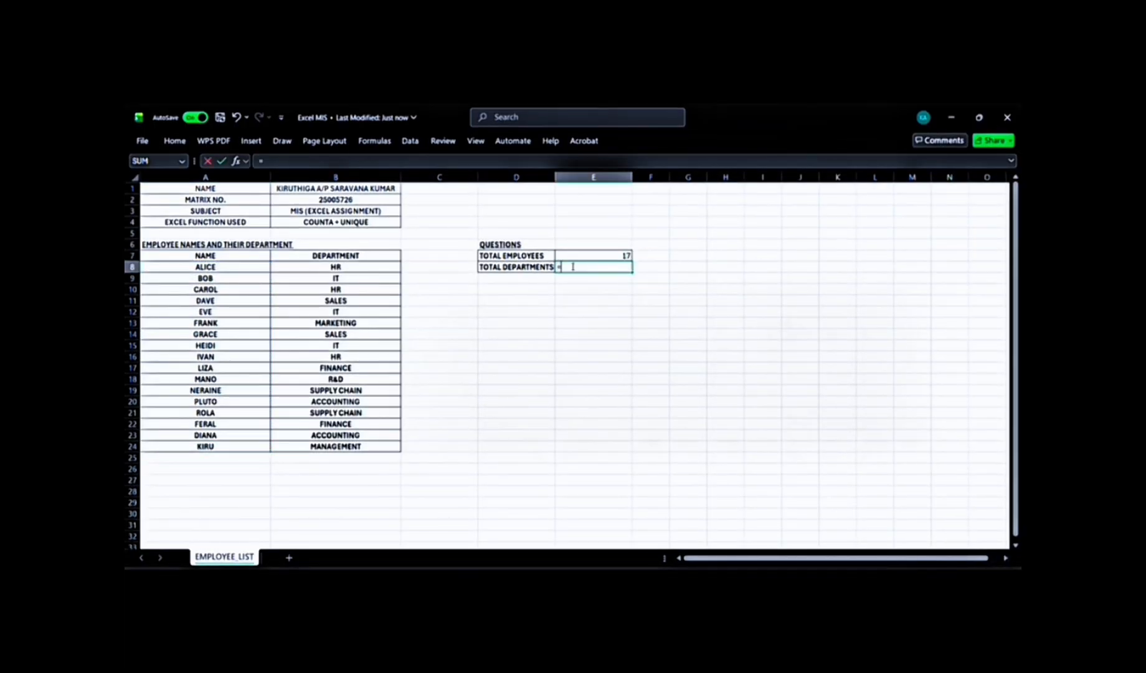
pyautogui.write('=coun')
pyautogui.doubleClick(590, 288)
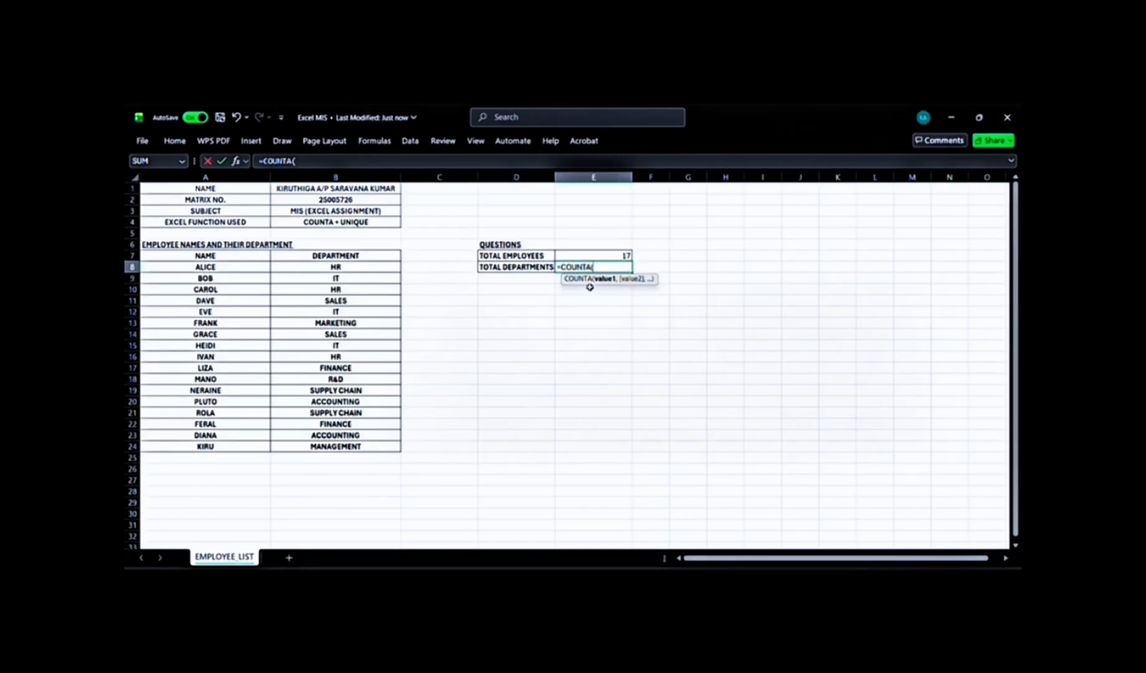
pyautogui.write('uni')
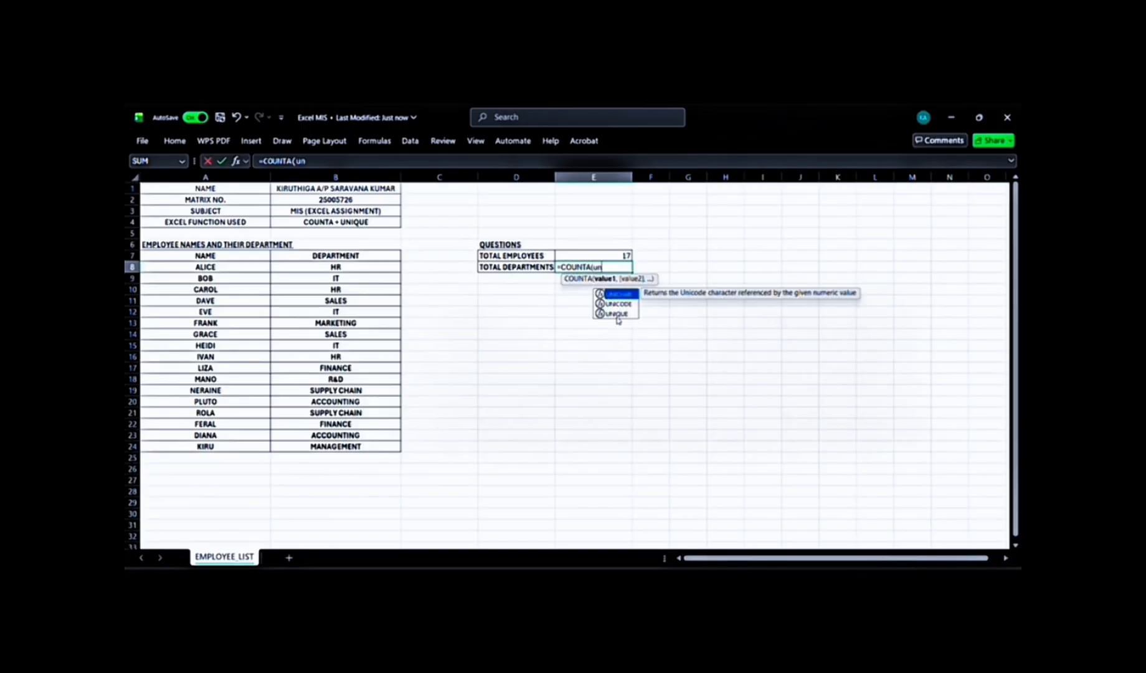
pyautogui.doubleClick(617, 315)
pyautogui.moveTo(312, 266); pyautogui.dragTo(332, 449)
pyautogui.write(')')
pyautogui.press('Return')
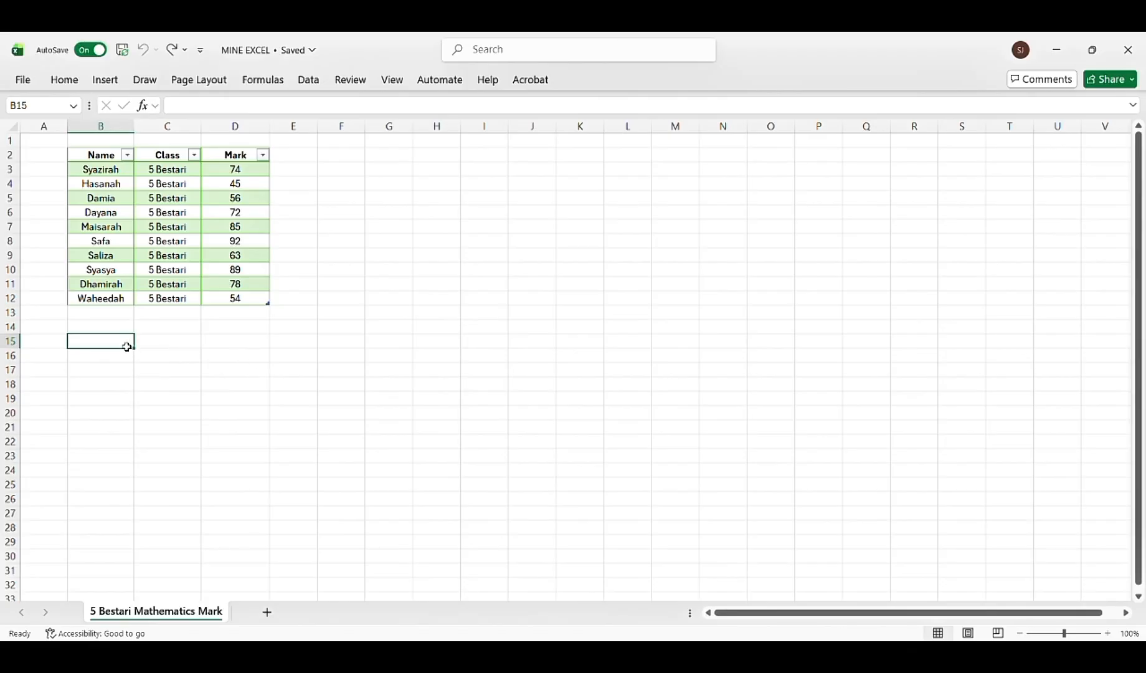
# Step: In cell B15 of the 5 Bestari Mathematics Mark sheet, enter =FILTER(Table13,Table13[Mark]>=70,grade A) to extract students with marks of at least 70
pyautogui.write('=FILT')
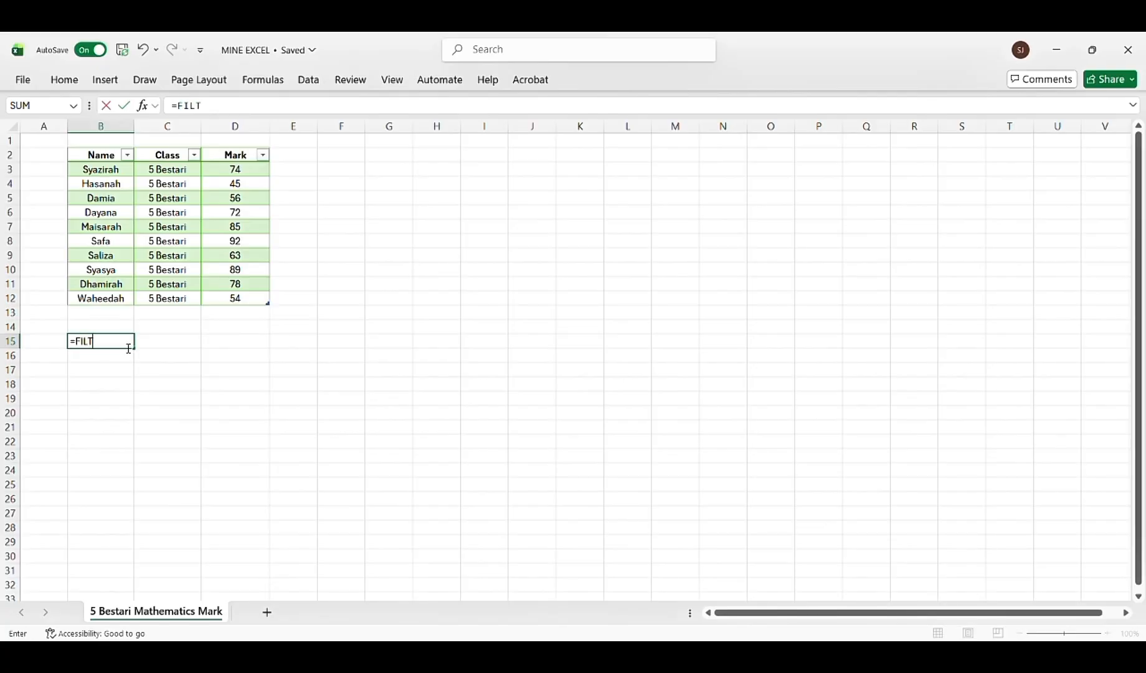
pyautogui.write('ER(')
pyautogui.moveTo(100, 169); pyautogui.dragTo(241, 301)
pyautogui.write(',')
pyautogui.click(247, 175)
pyautogui.moveTo(247, 175); pyautogui.dragTo(248, 305)
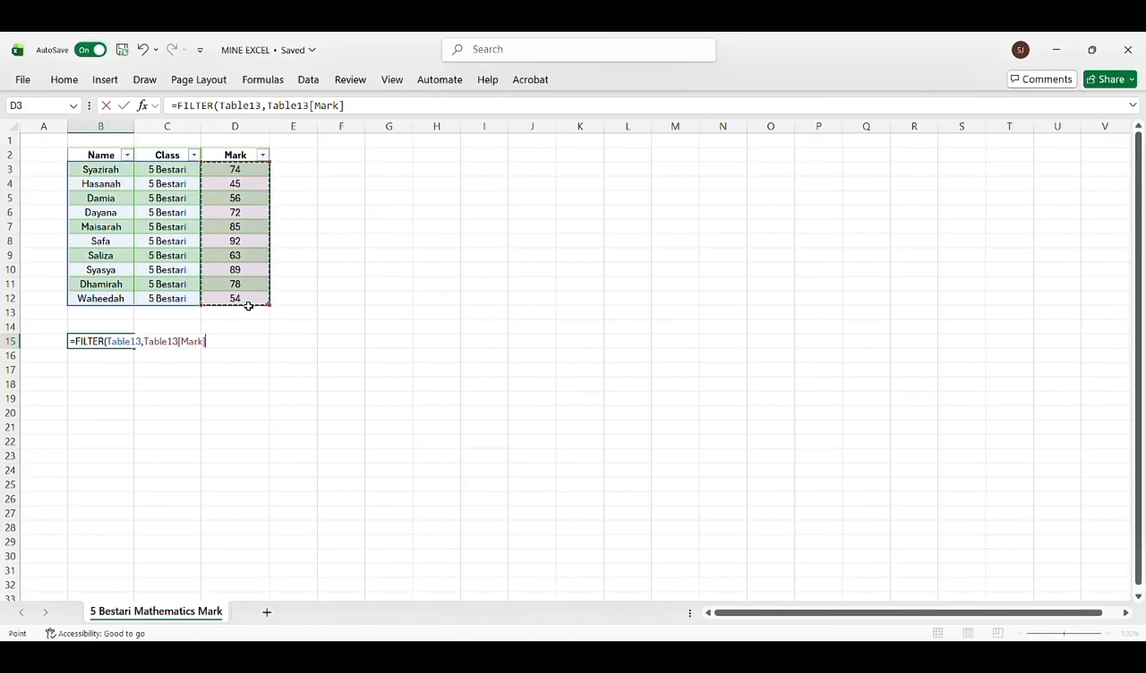
pyautogui.write('>=70,')
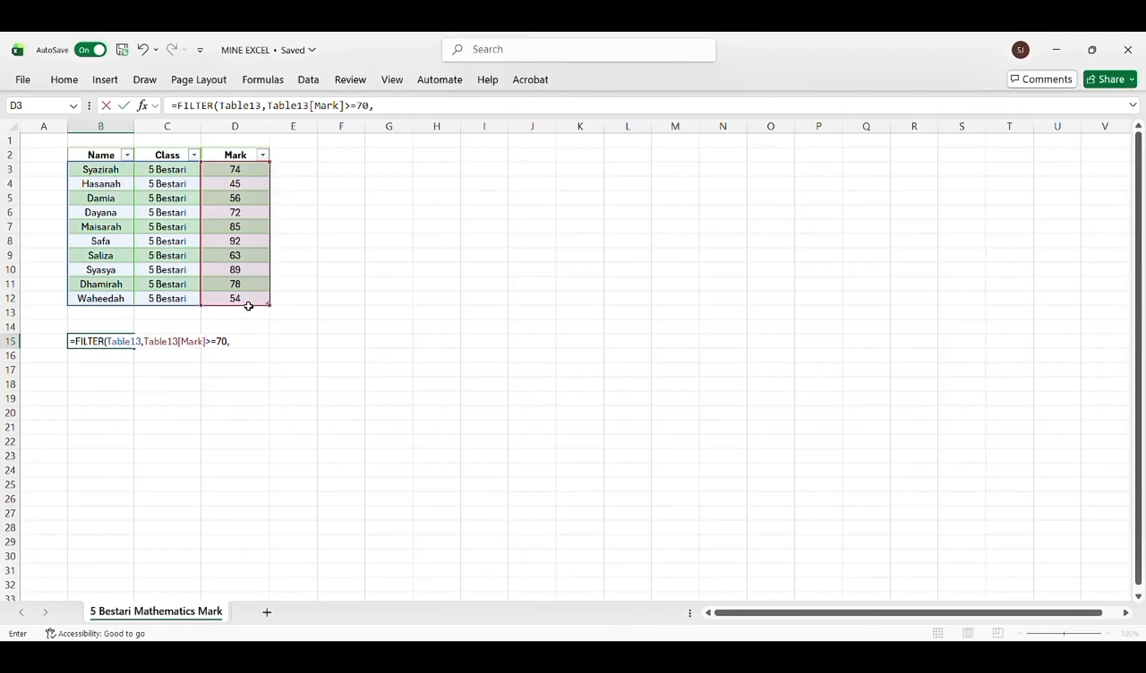
pyautogui.write('GRADE A)')
pyautogui.press('Return')
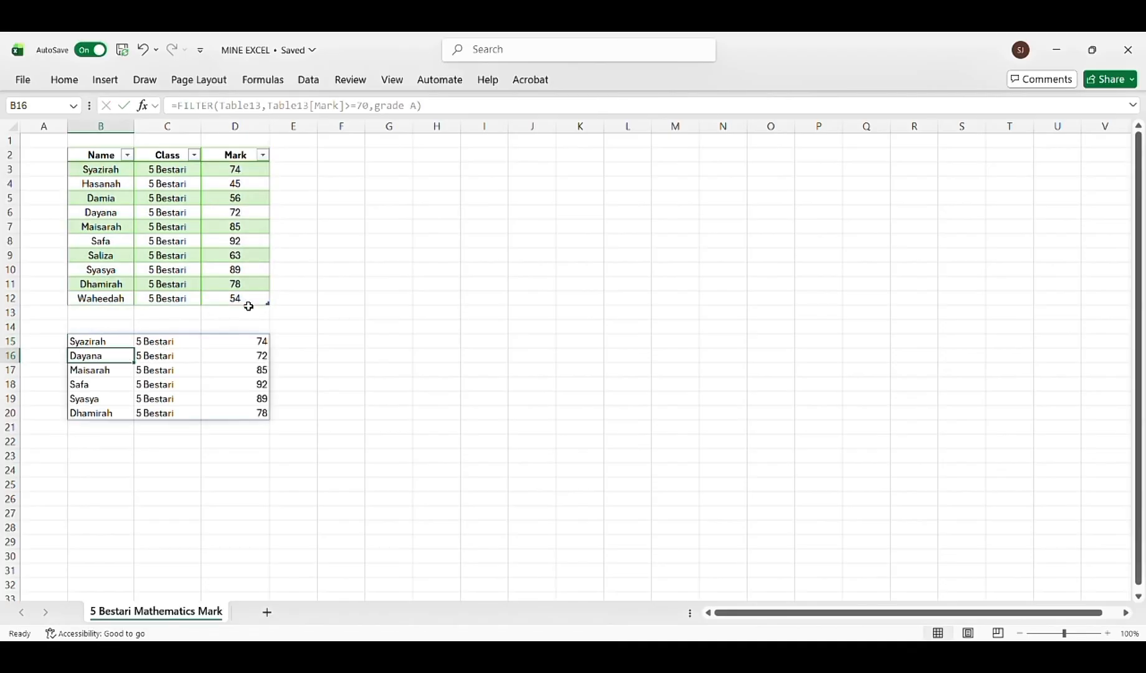
pyautogui.click(247, 442)
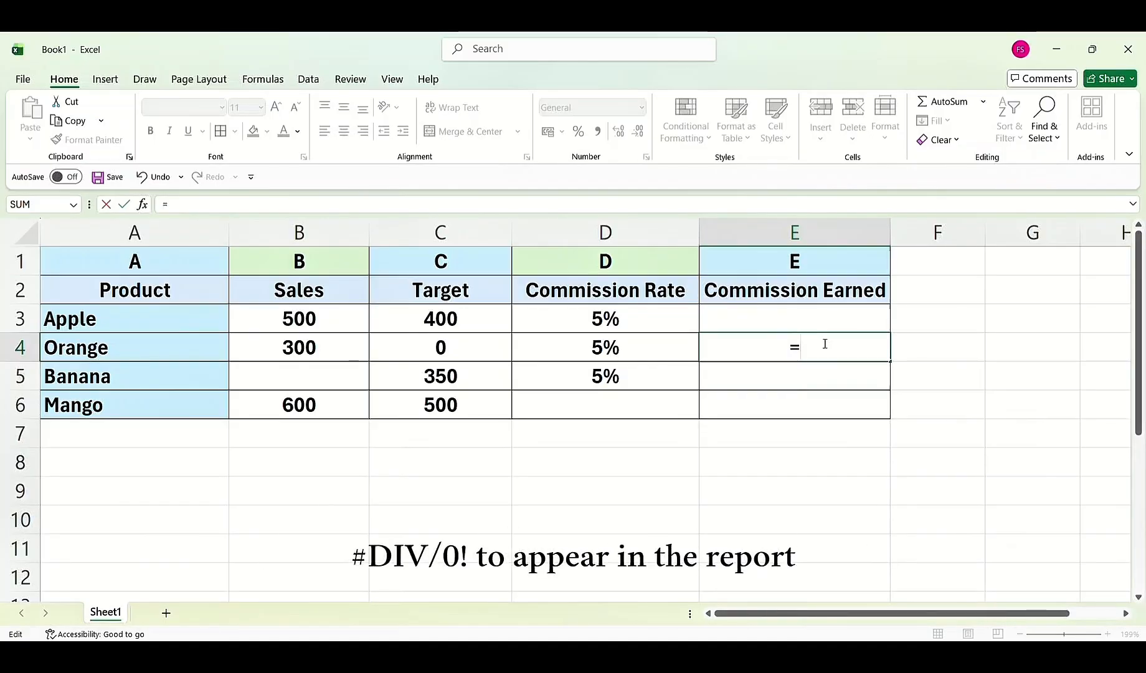
# Step: In the Book1 commission table, enter =(B4/C4)*D4 as Commission Earned for Orange
pyautogui.write('(')
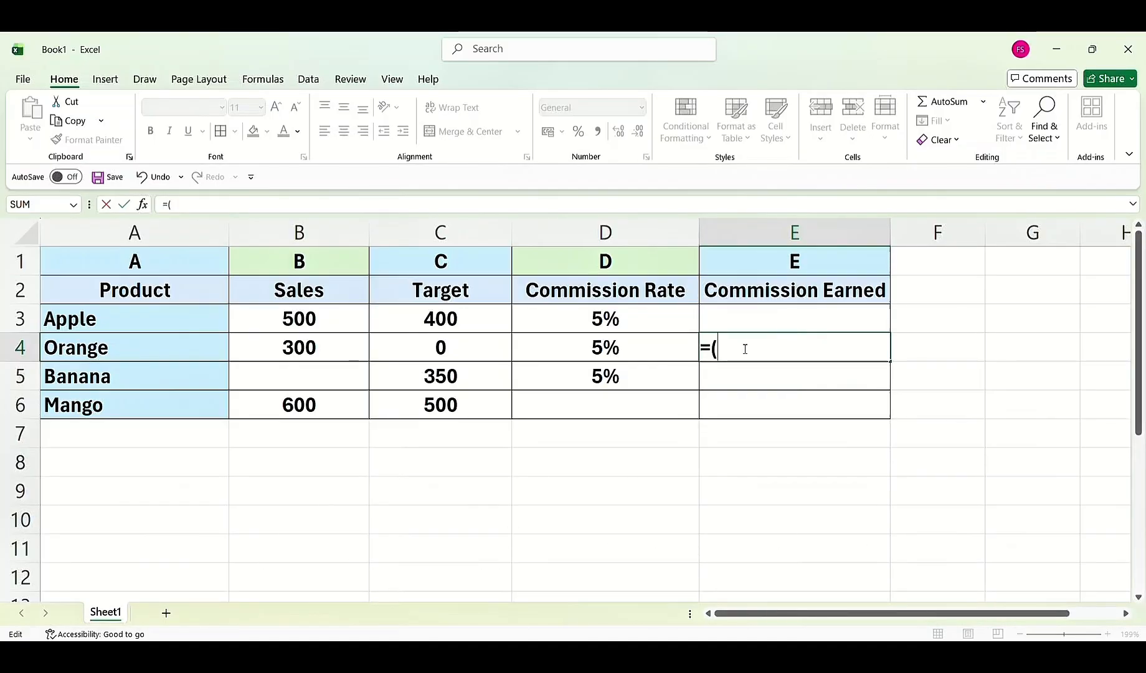
pyautogui.click(336, 343)
pyautogui.write('/')
pyautogui.click(437, 342)
pyautogui.write(')*')
pyautogui.click(553, 340)
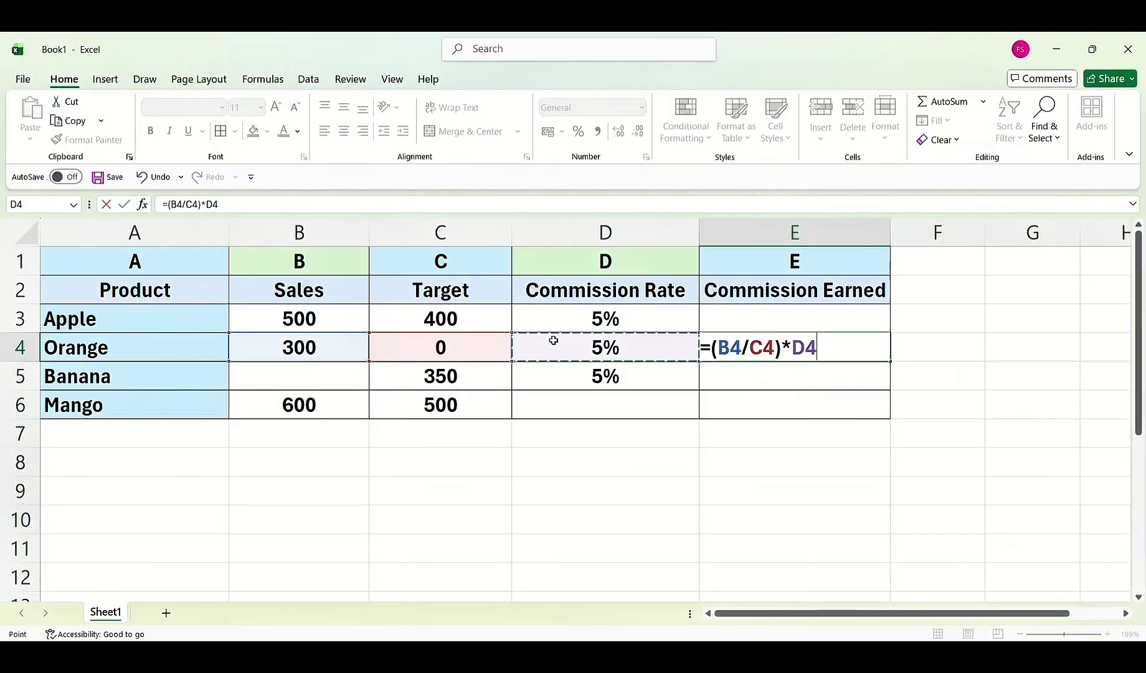
pyautogui.press('Return')
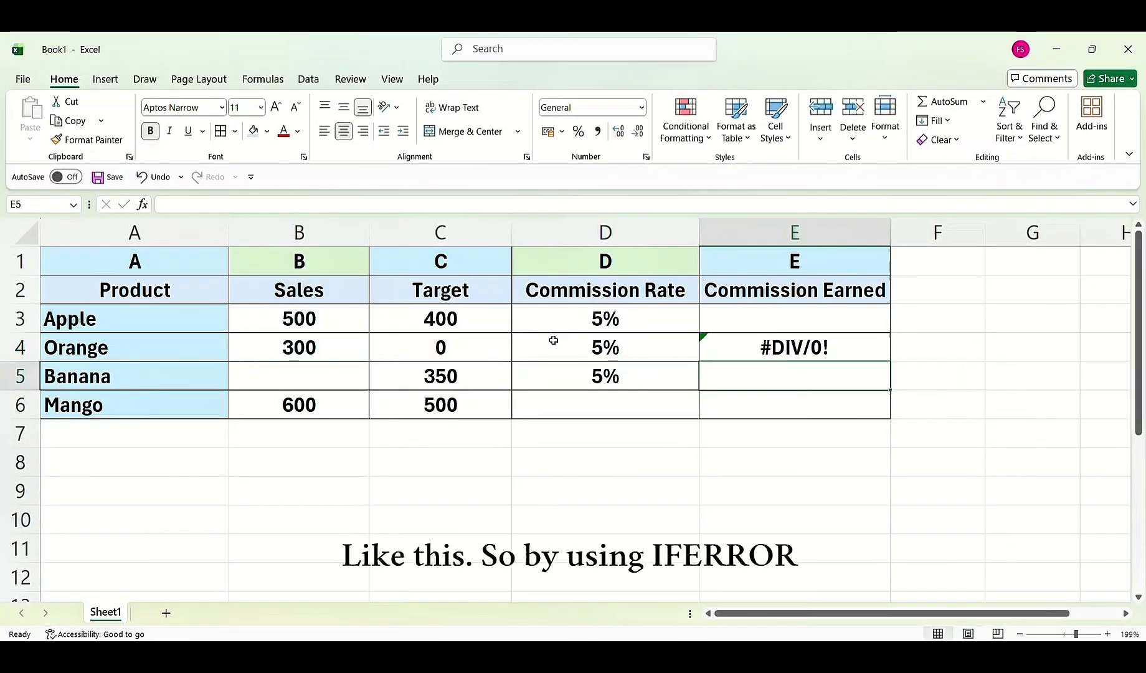
# Step: Wrap the Orange commission formula in IFERROR with "Not Applicable" as the error value, and fill it down to the Mango row
pyautogui.click(749, 351)
pyautogui.doubleClick(720, 350)
pyautogui.click(711, 347)
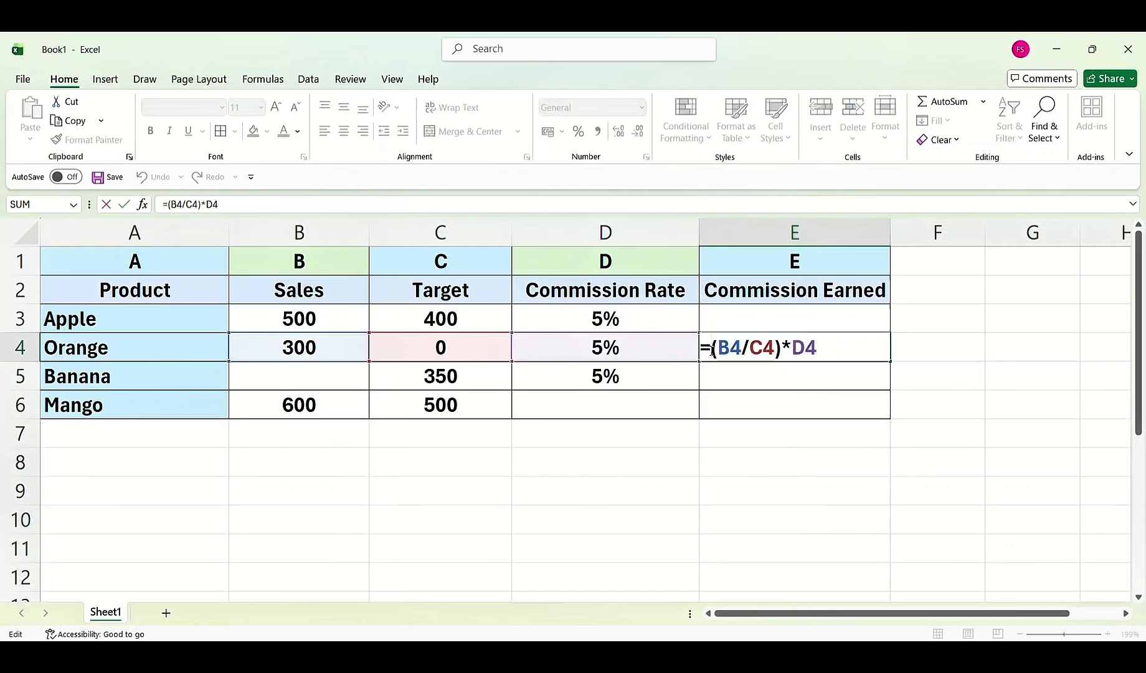
pyautogui.write('IFE')
pyautogui.press('Tab')
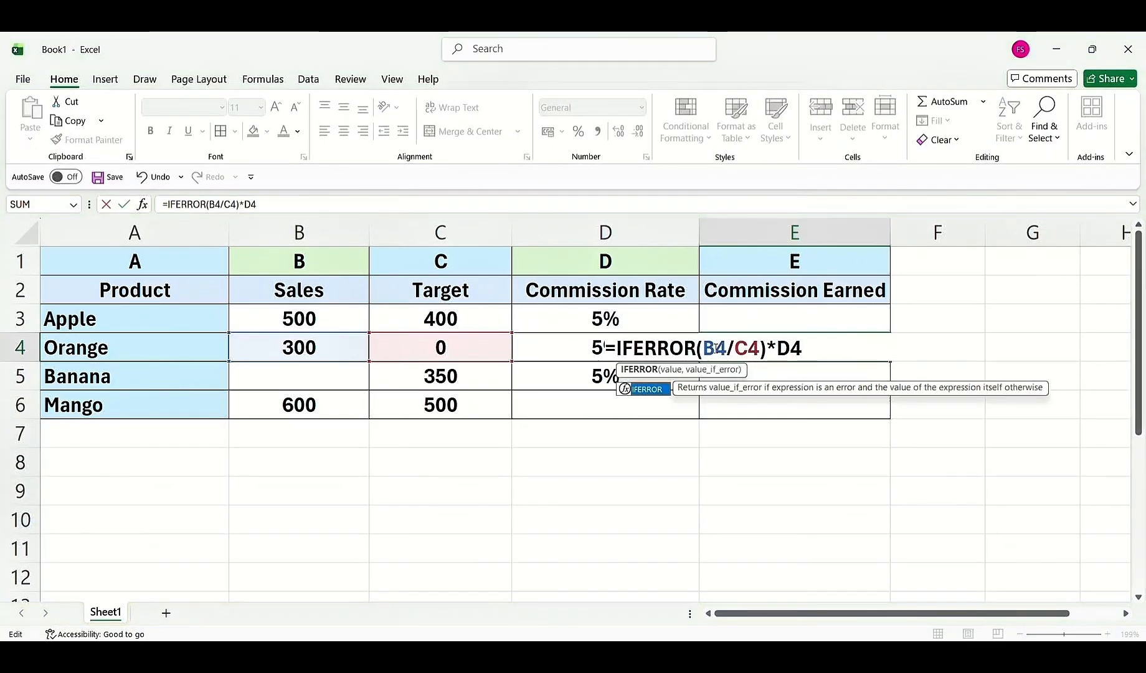
pyautogui.write(',')
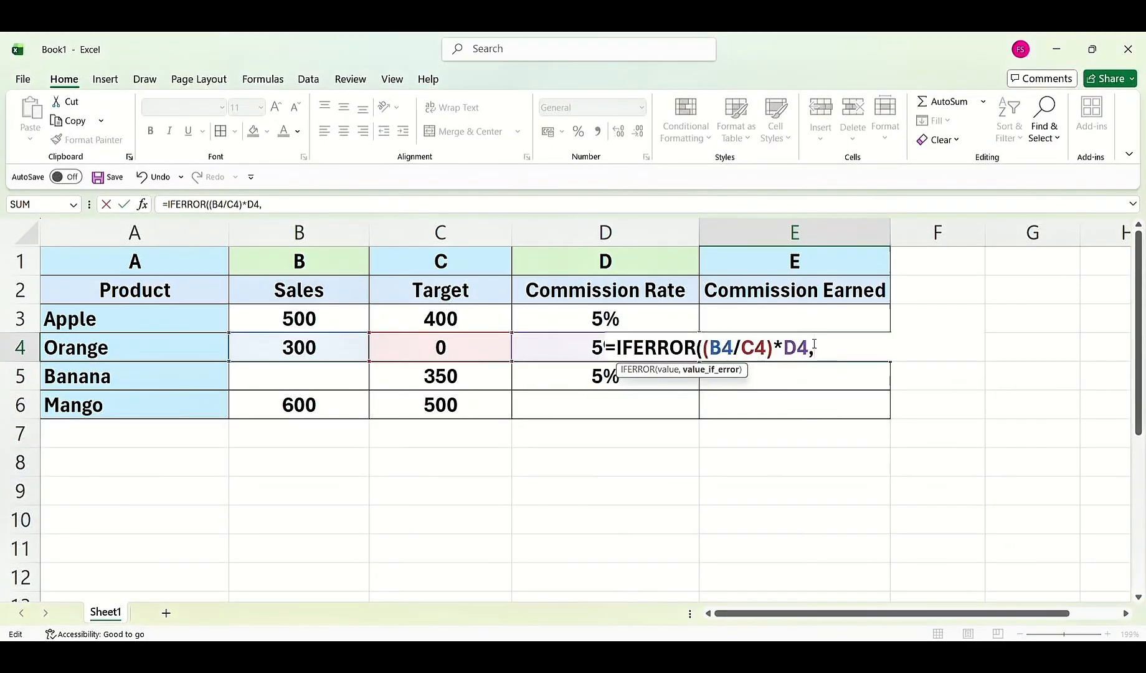
pyautogui.write(' "Not App')
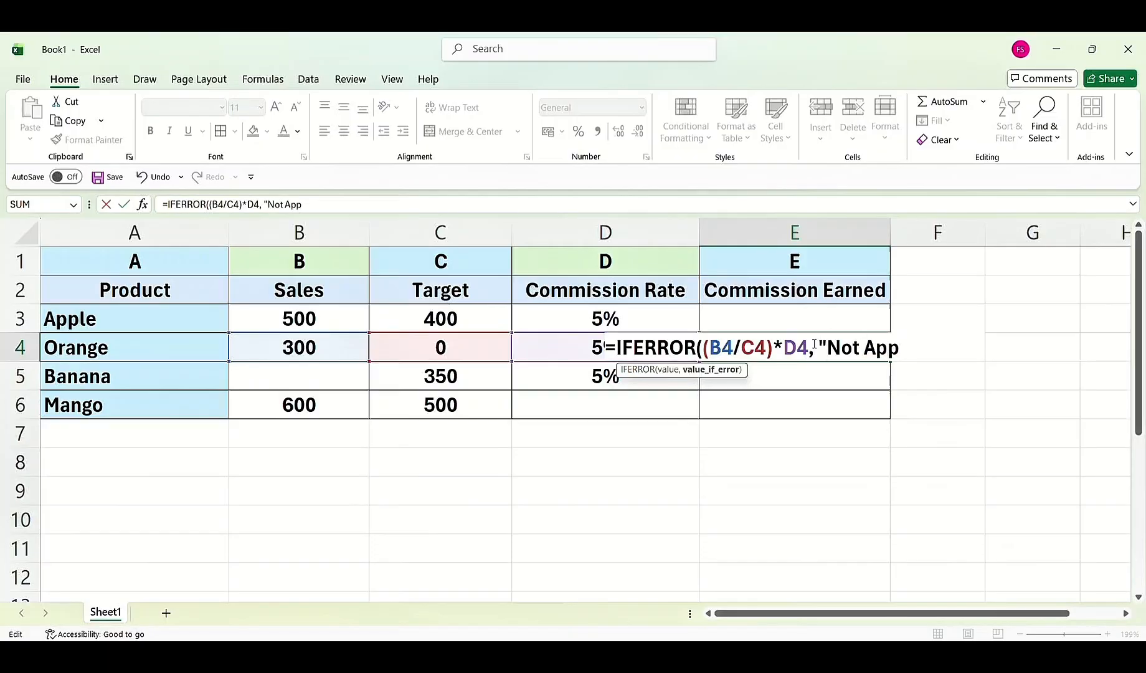
pyautogui.write('licable")')
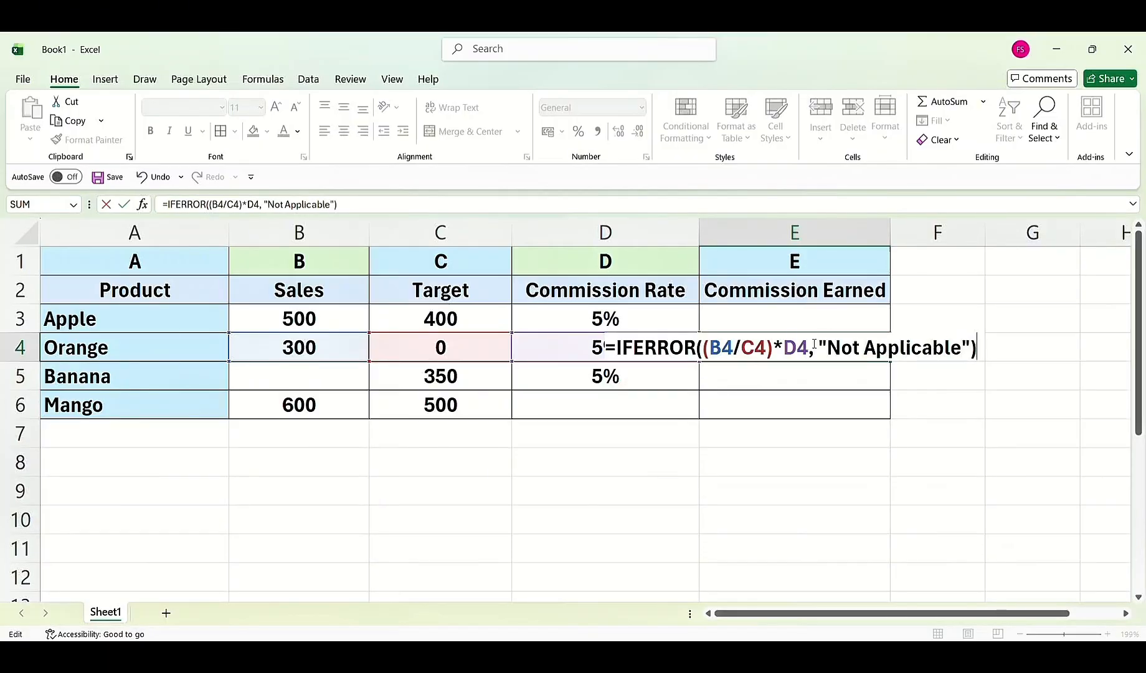
pyautogui.press('Return')
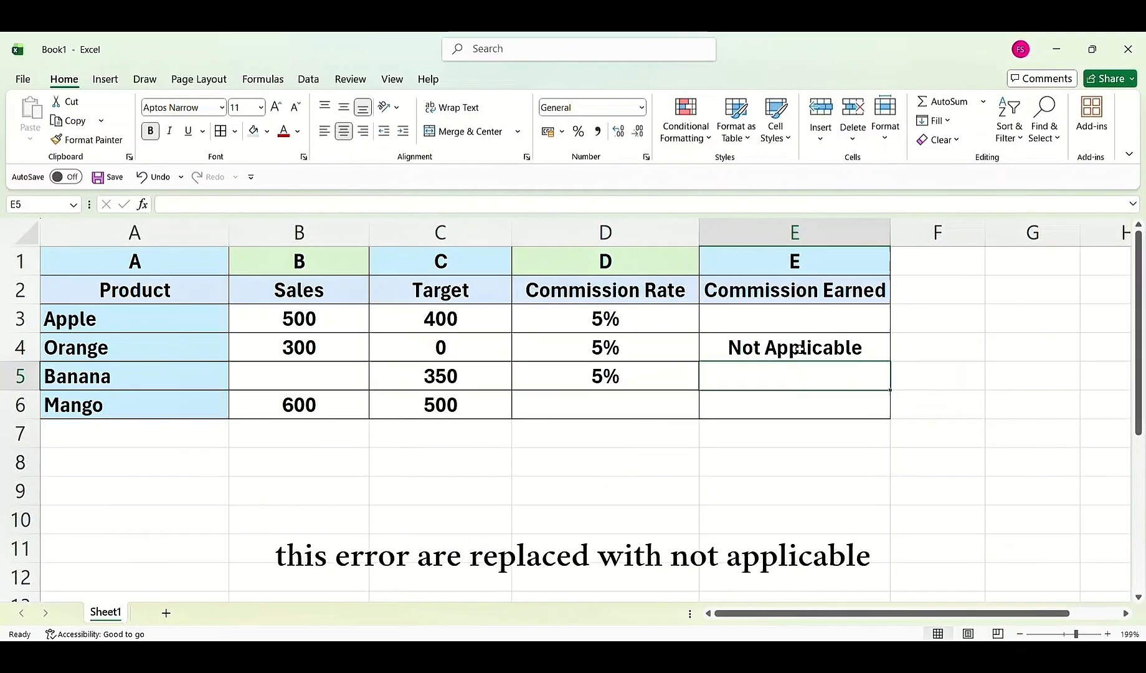
pyautogui.click(799, 349)
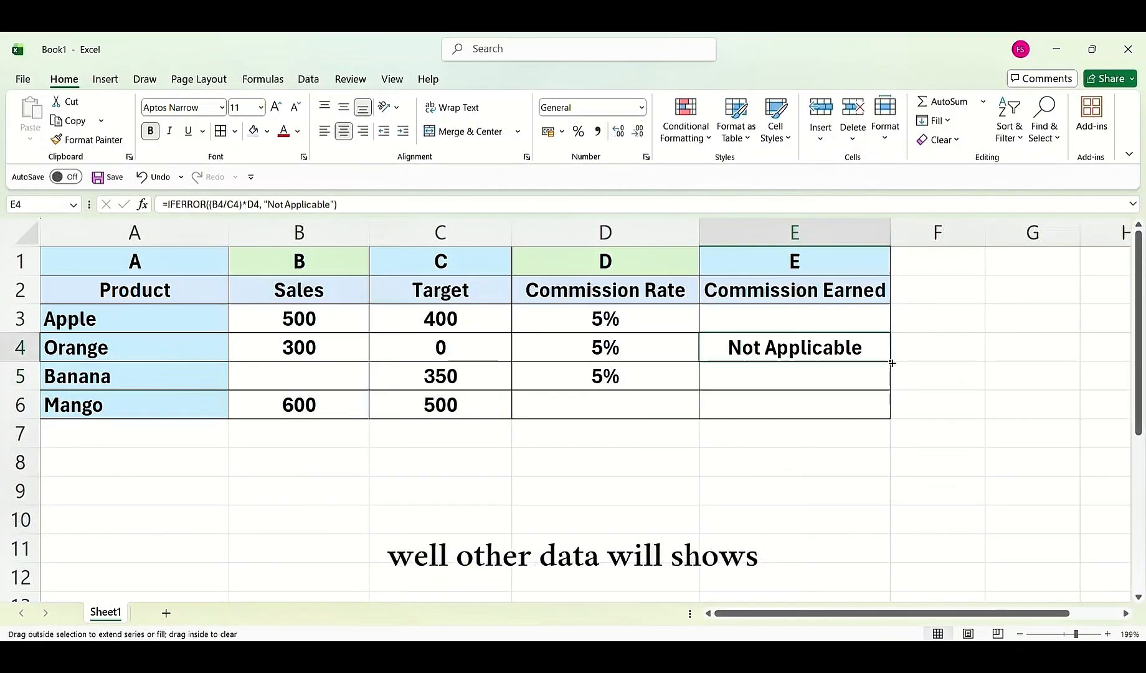
pyautogui.moveTo(889, 362); pyautogui.dragTo(884, 411)
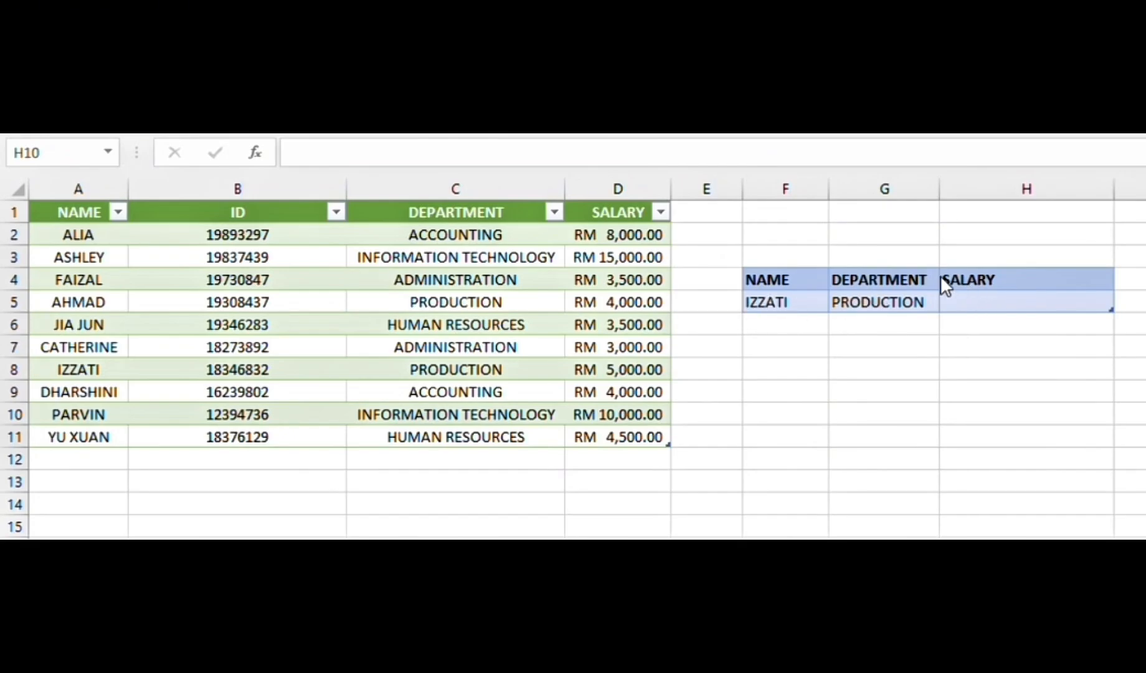
# Step: Start a SUMIFS formula in Salary cell H5 of the lookup table, with Table2[SALARY] as the sum range
pyautogui.click(986, 299)
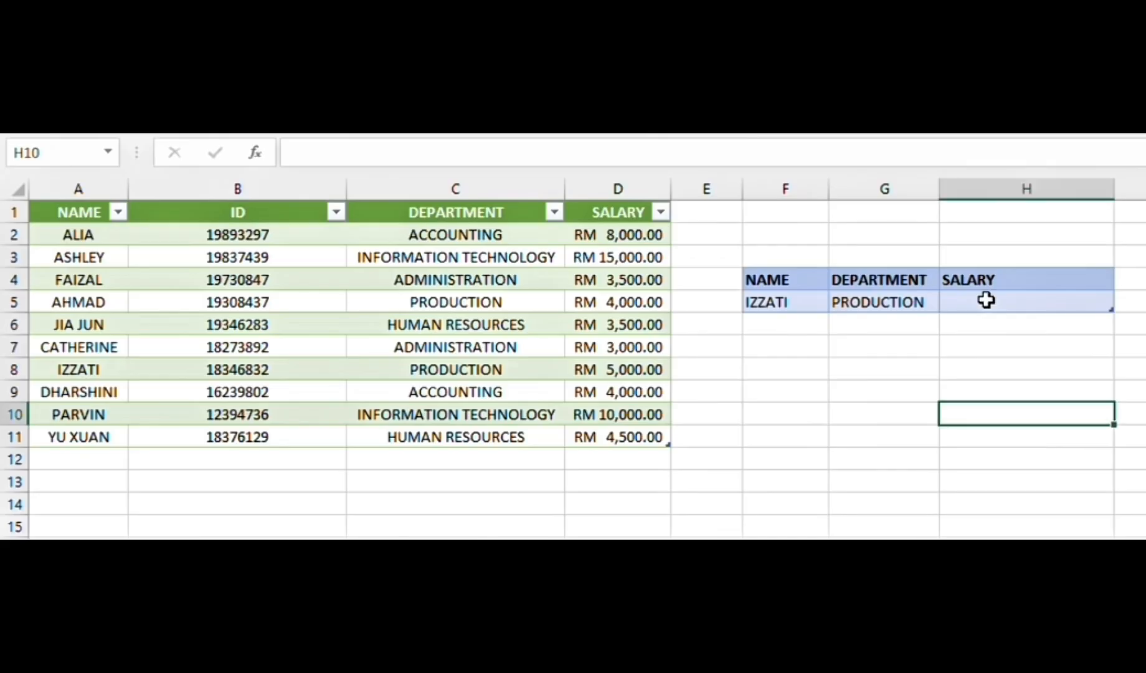
pyautogui.click(986, 301)
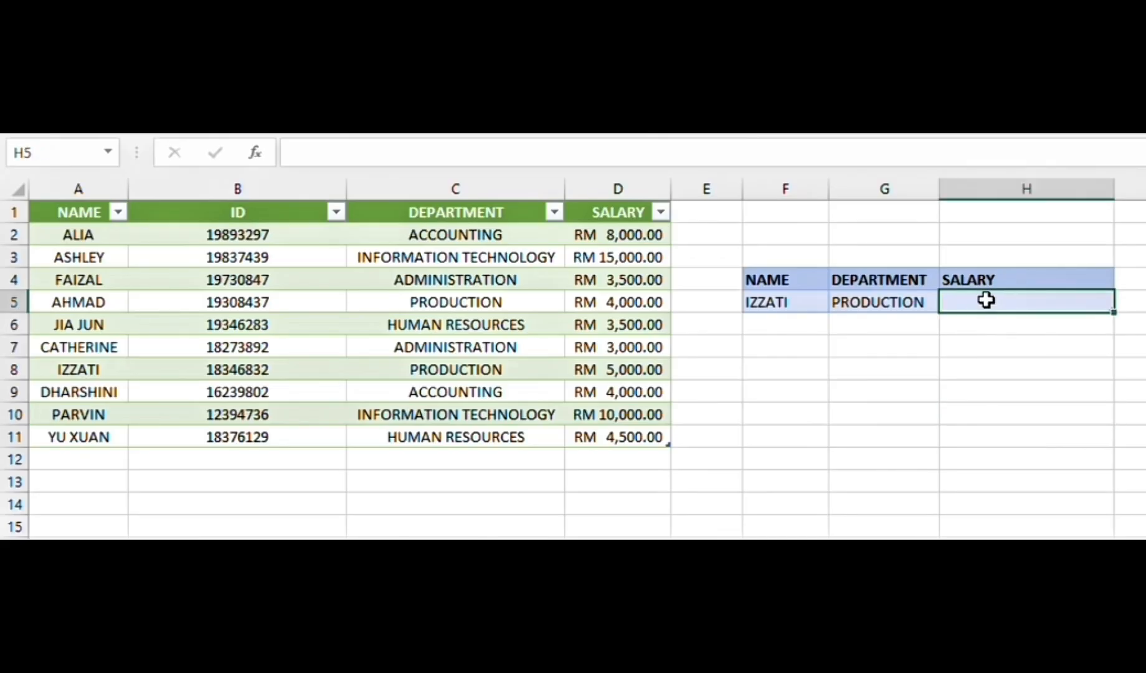
pyautogui.write('=sumifs')
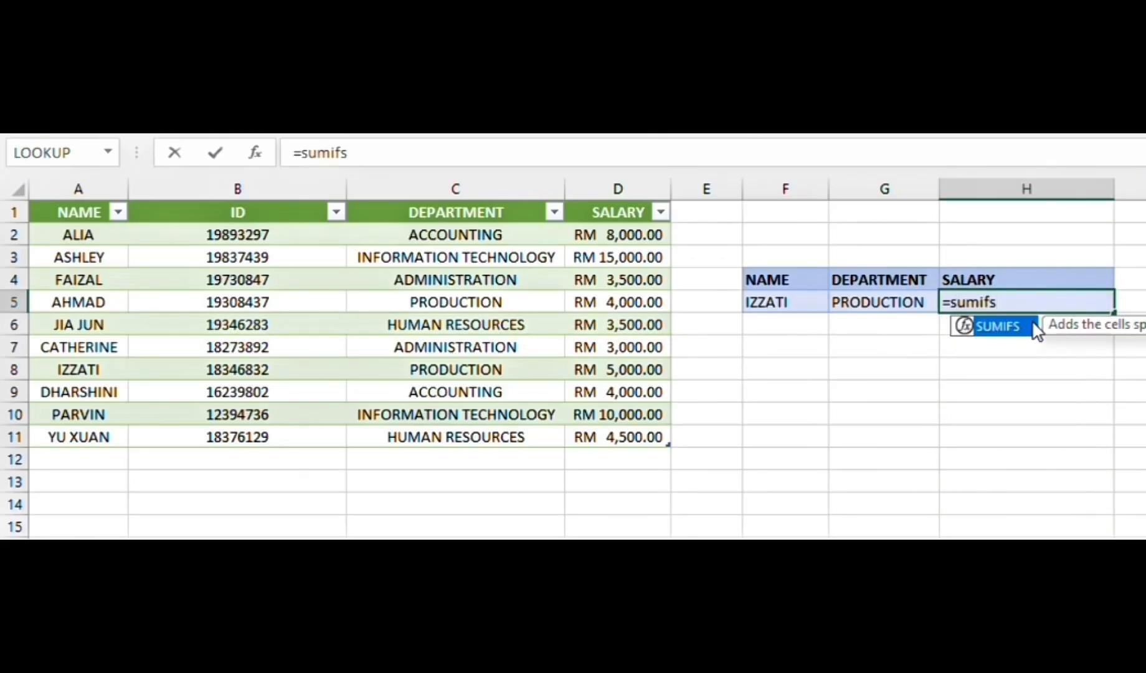
pyautogui.doubleClick(1004, 325)
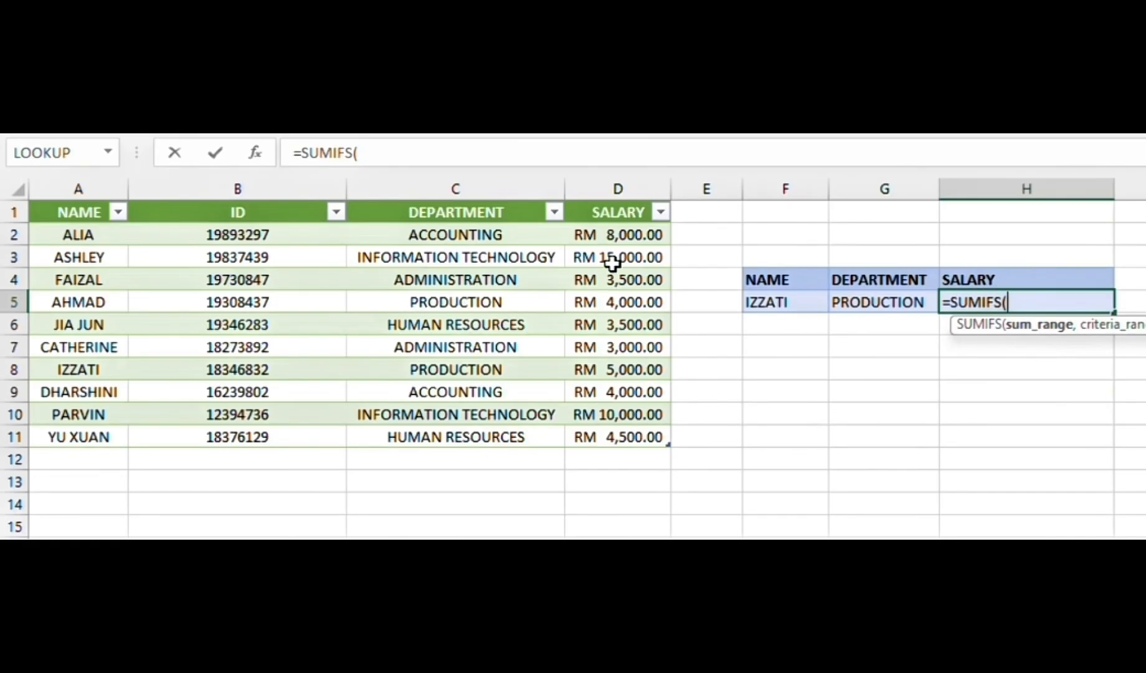
pyautogui.moveTo(653, 242); pyautogui.dragTo(661, 432)
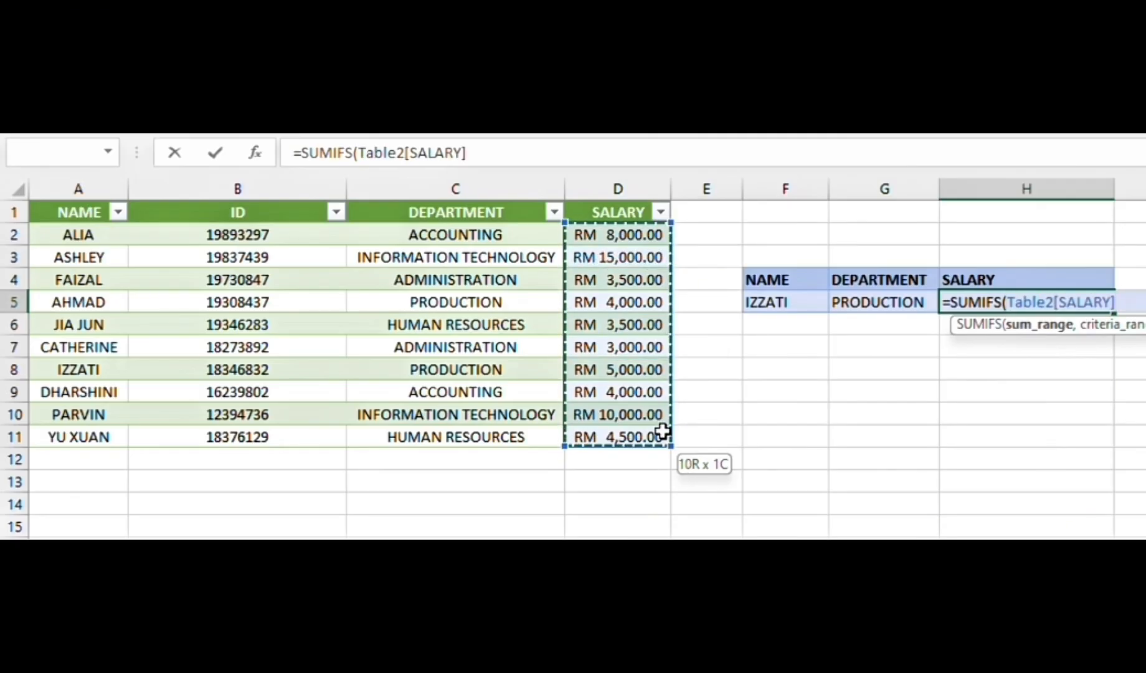
pyautogui.write(',')
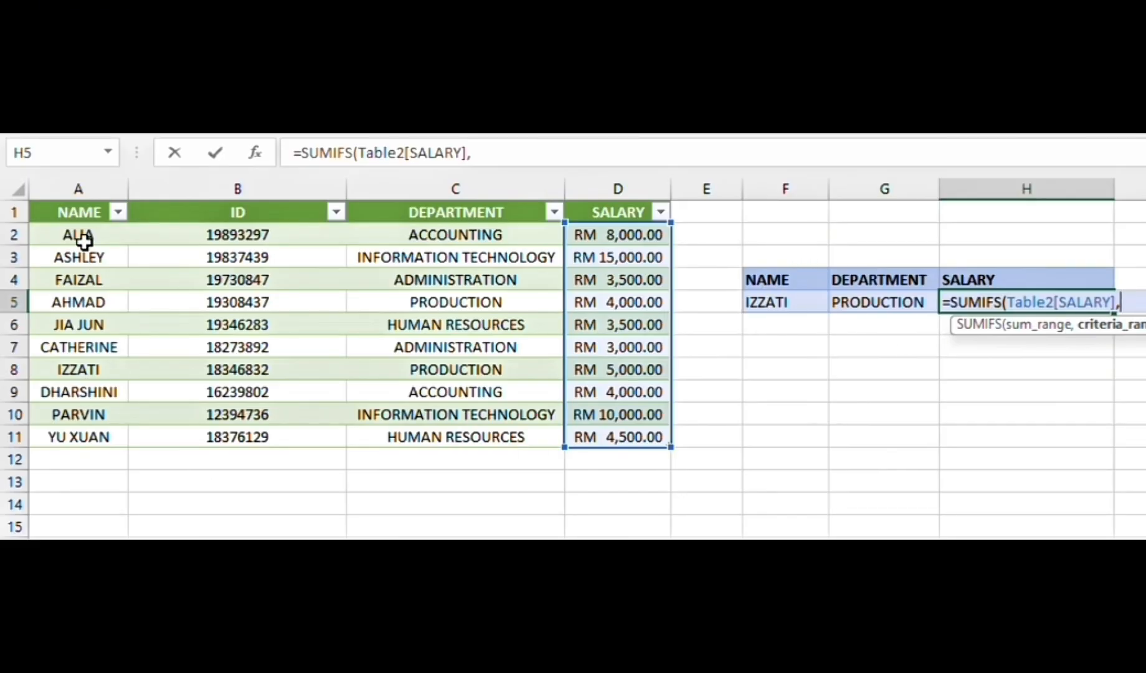
pyautogui.moveTo(81, 240); pyautogui.dragTo(107, 437)
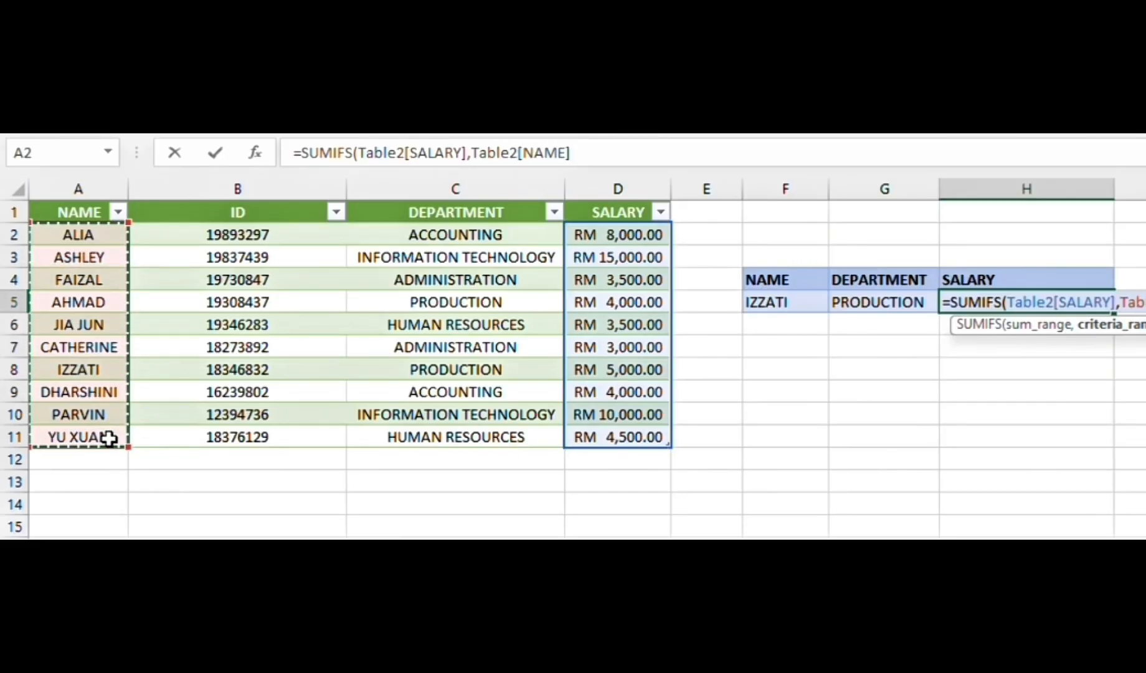
pyautogui.write(',')
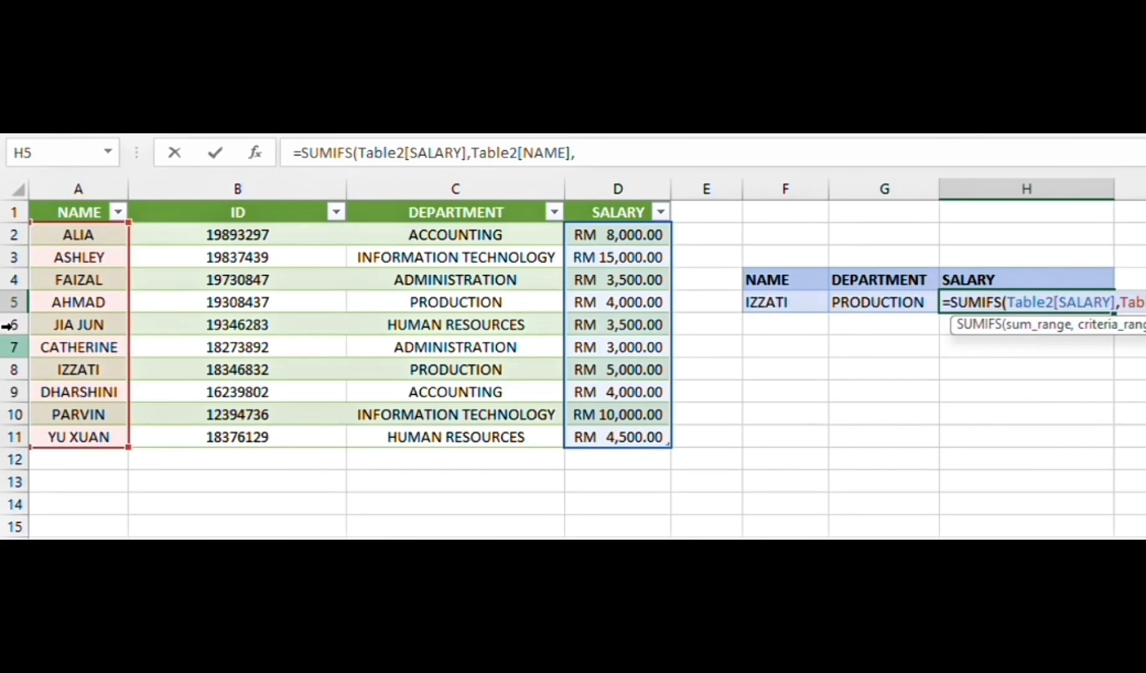
pyautogui.click(783, 304)
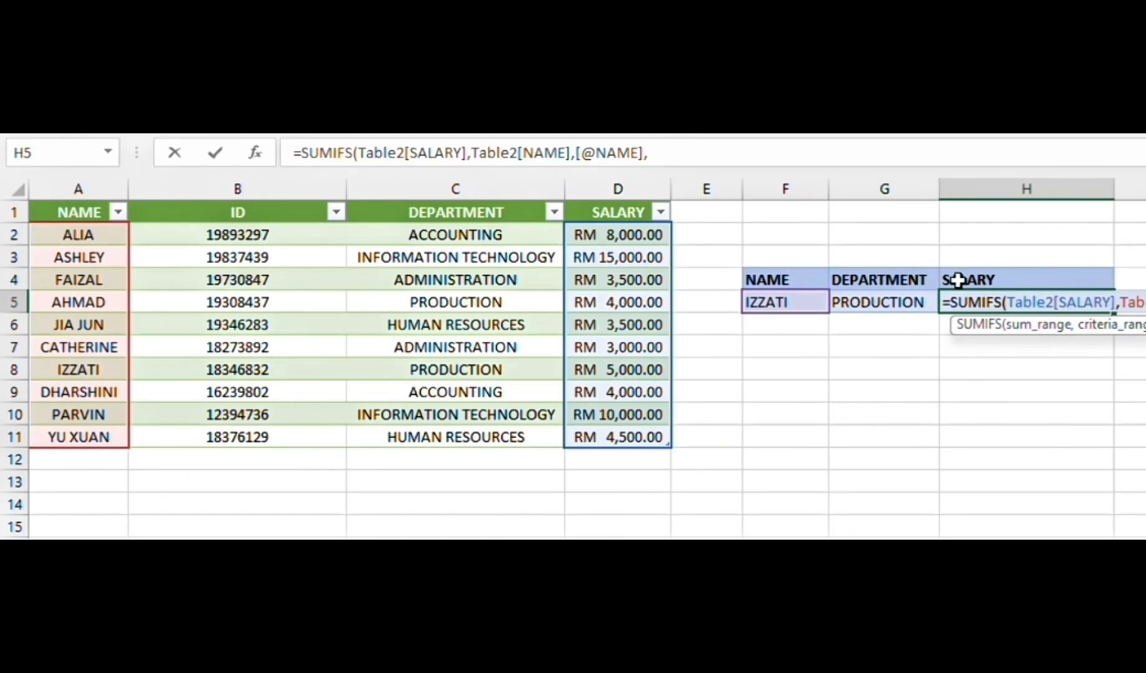
pyautogui.moveTo(519, 233); pyautogui.dragTo(550, 435)
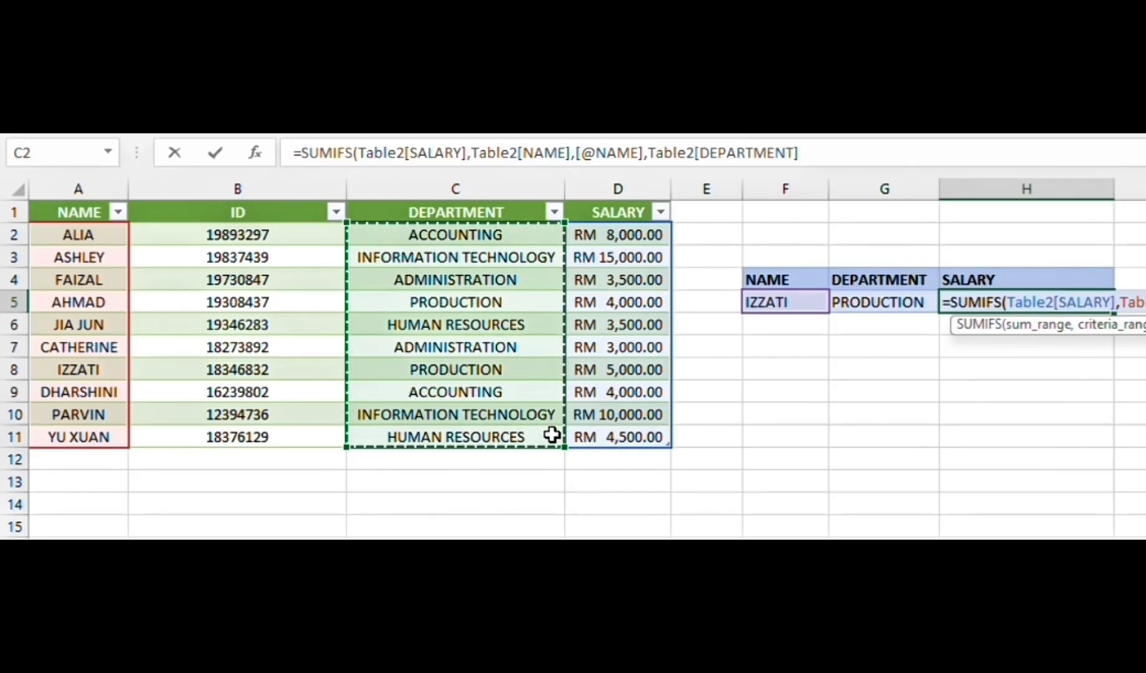
pyautogui.write(',')
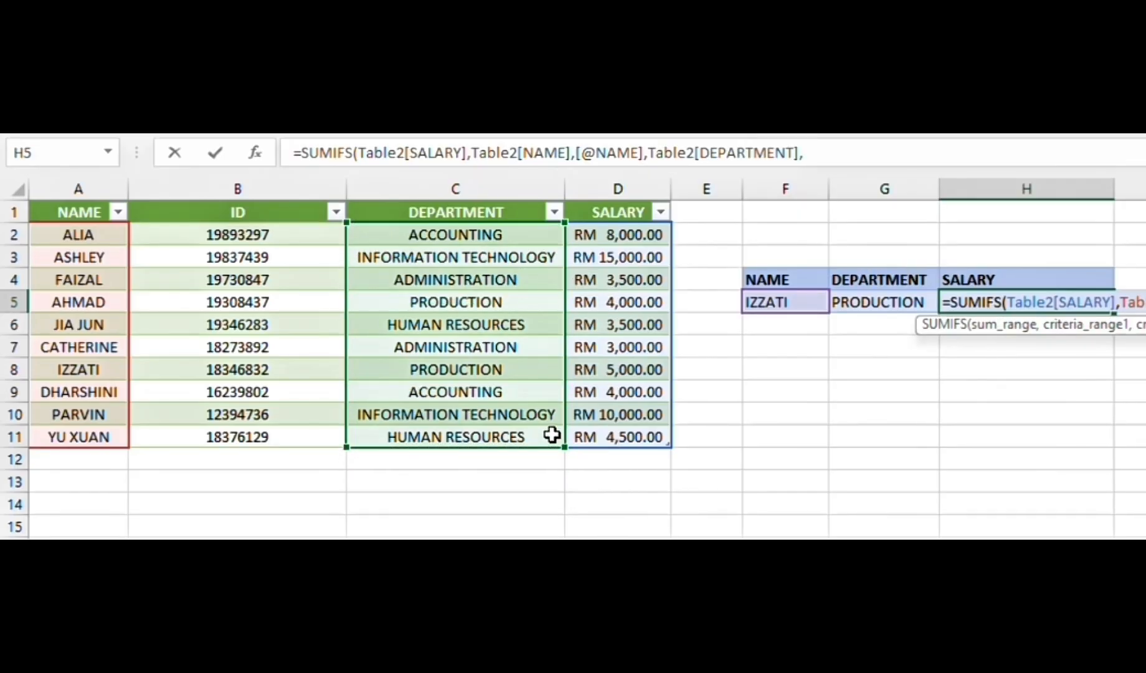
pyautogui.click(869, 304)
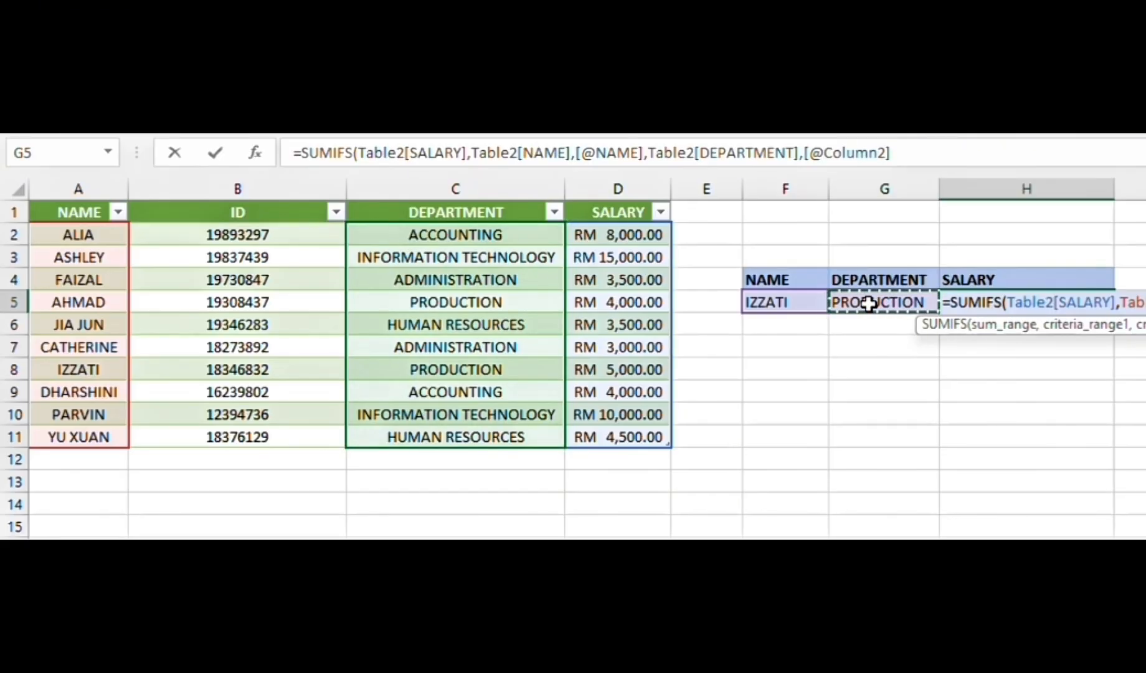
pyautogui.press('Return')
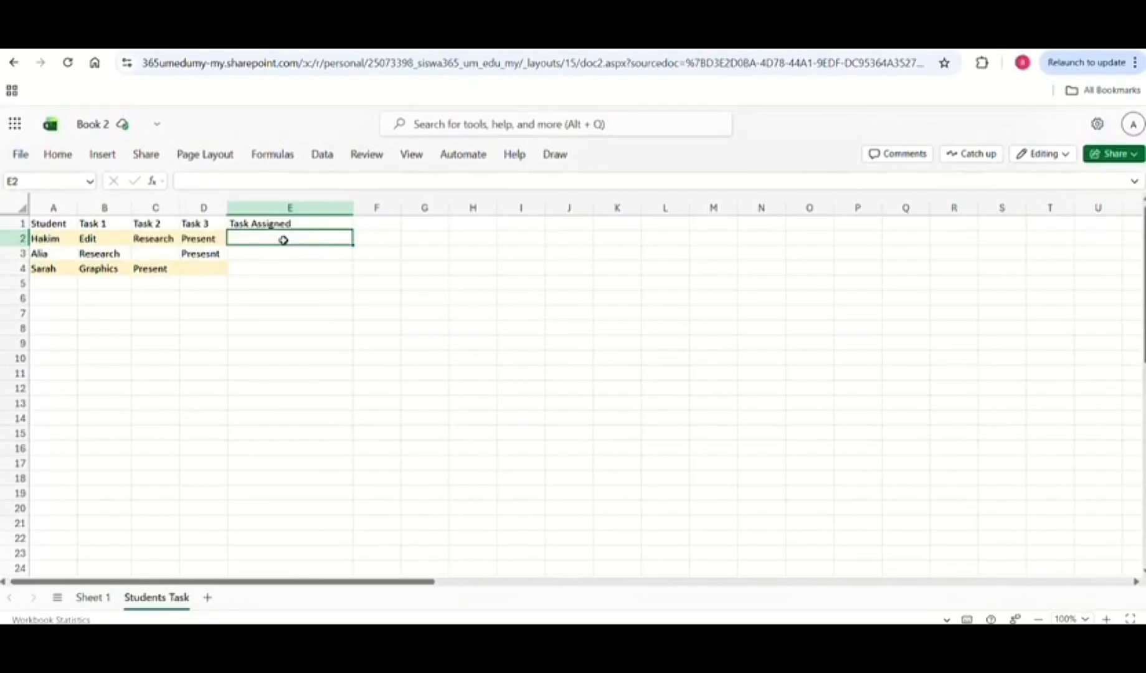
# Step: In the Students Task sheet, enter =TEXTJOIN(",",TRUE,B2:D2) in Task Assigned cell E2
pyautogui.click(99, 238)
pyautogui.click(145, 238)
pyautogui.click(202, 242)
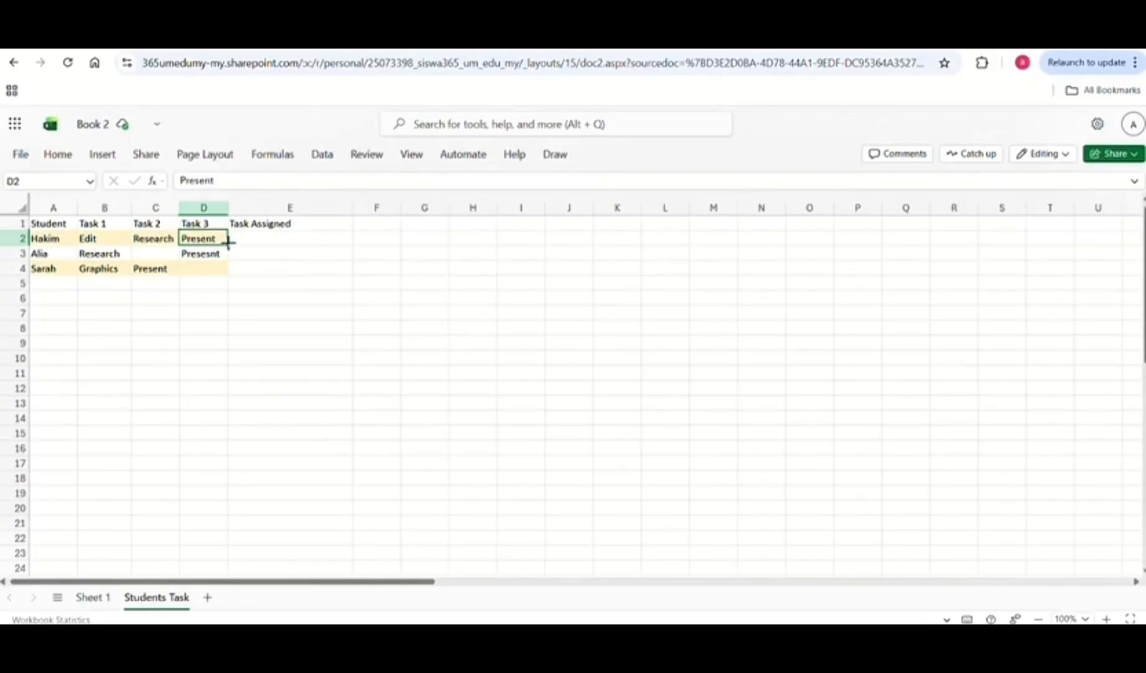
pyautogui.click(255, 242)
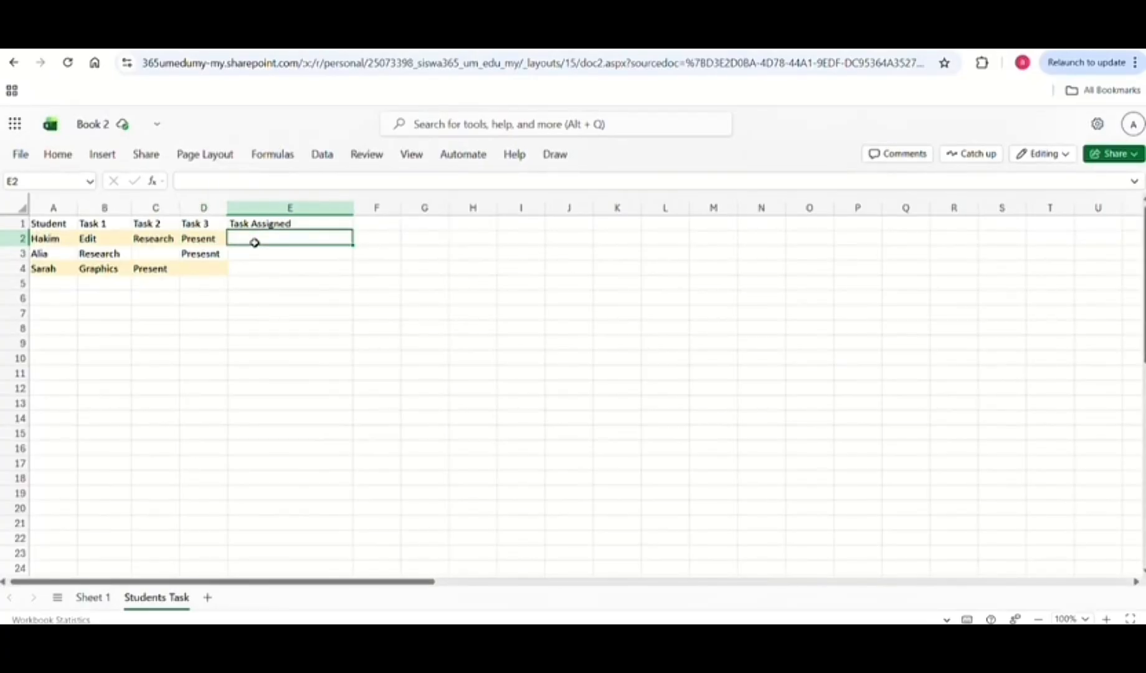
pyautogui.write('=textj')
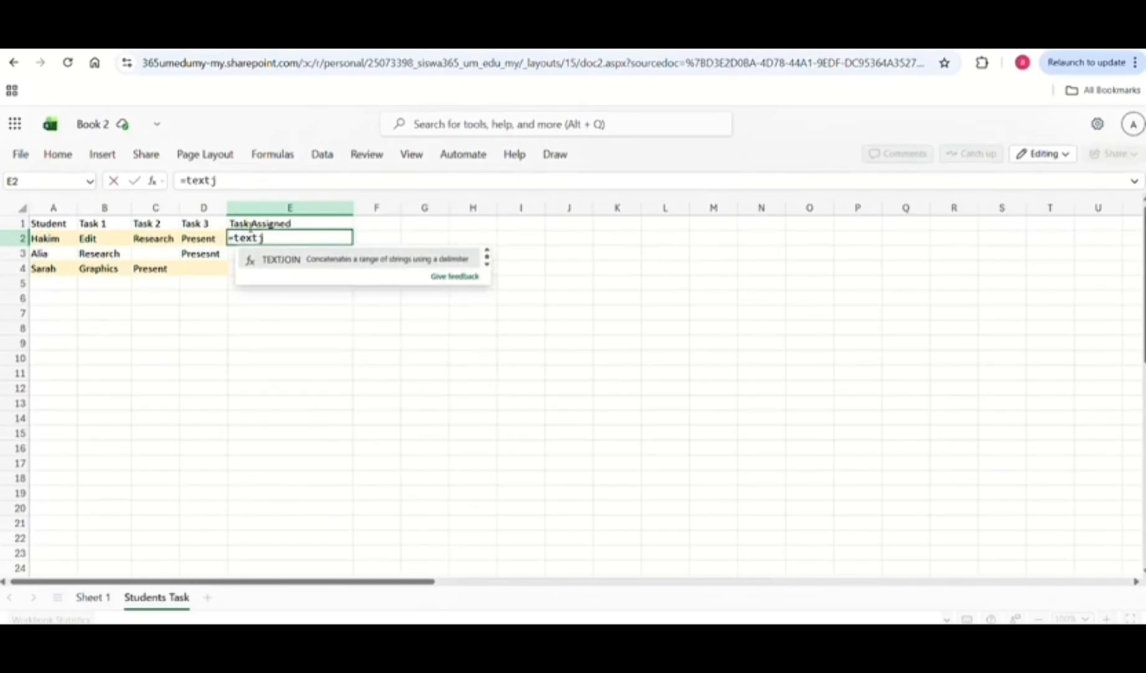
pyautogui.click(298, 261)
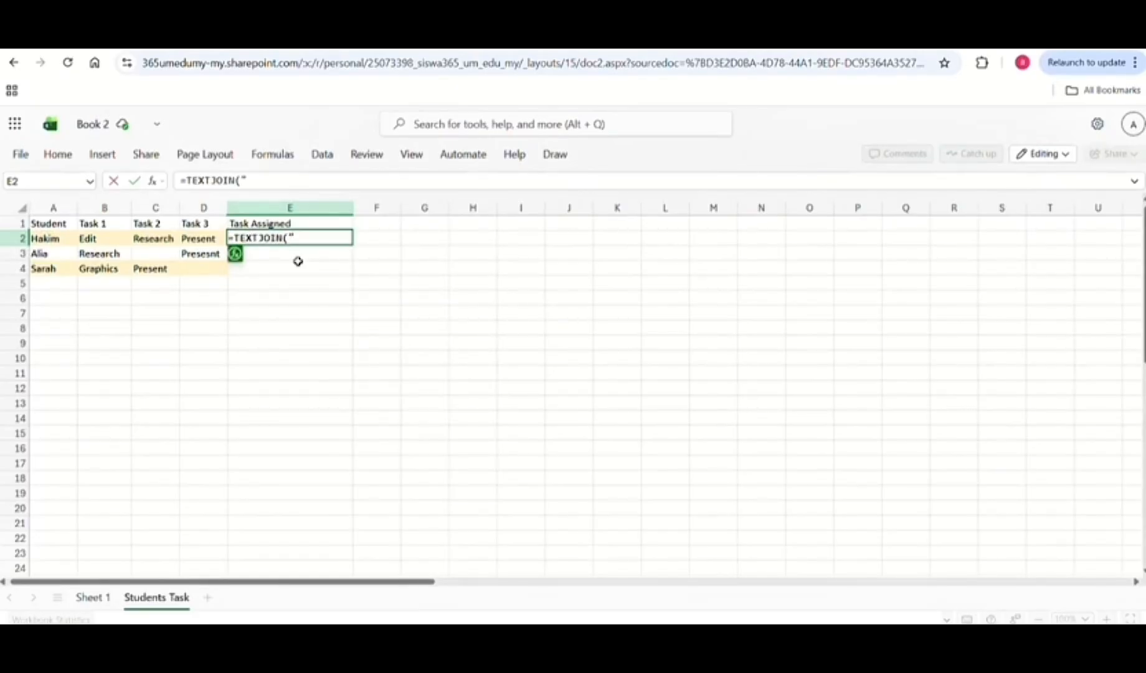
pyautogui.write('",",TRUE,')
pyautogui.moveTo(112, 238); pyautogui.dragTo(201, 238)
pyautogui.press('Return')
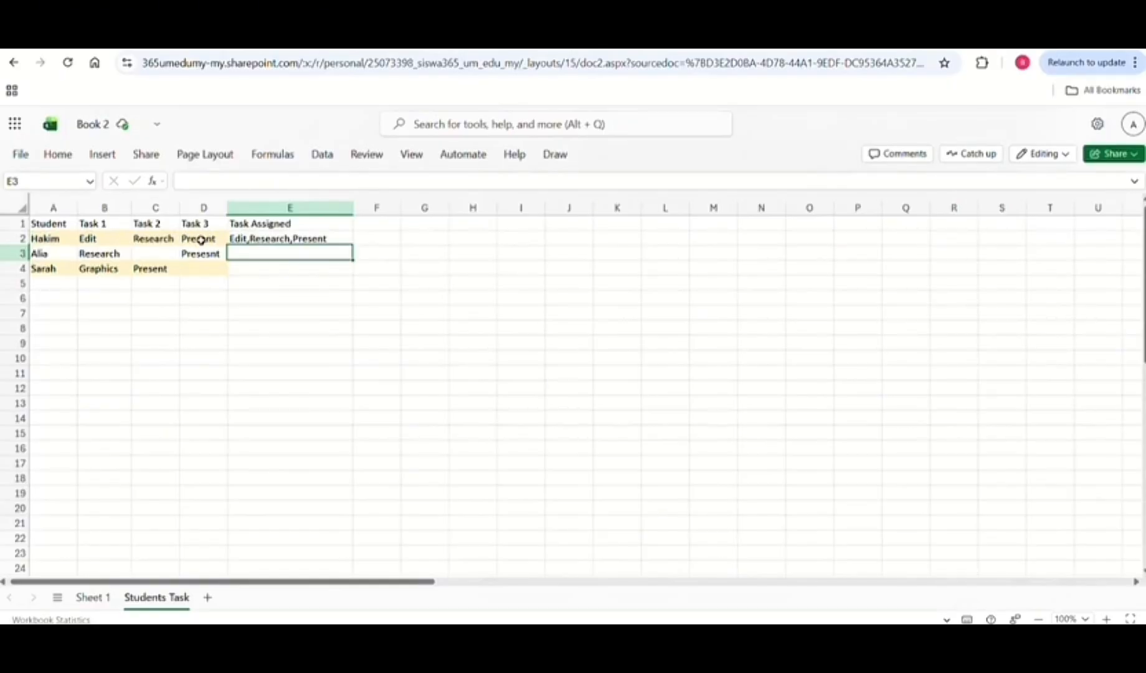
# Step: Fill the TEXTJOIN formula from E2 down to E4 for the remaining students
pyautogui.click(348, 239)
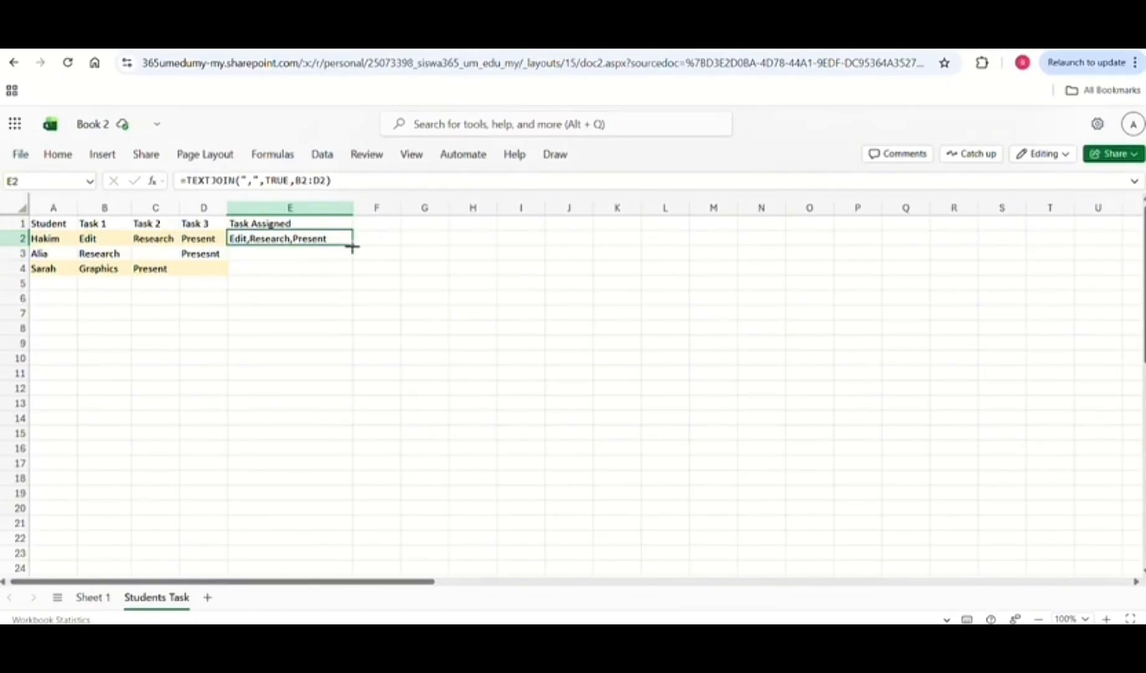
pyautogui.moveTo(352, 247); pyautogui.dragTo(354, 269)
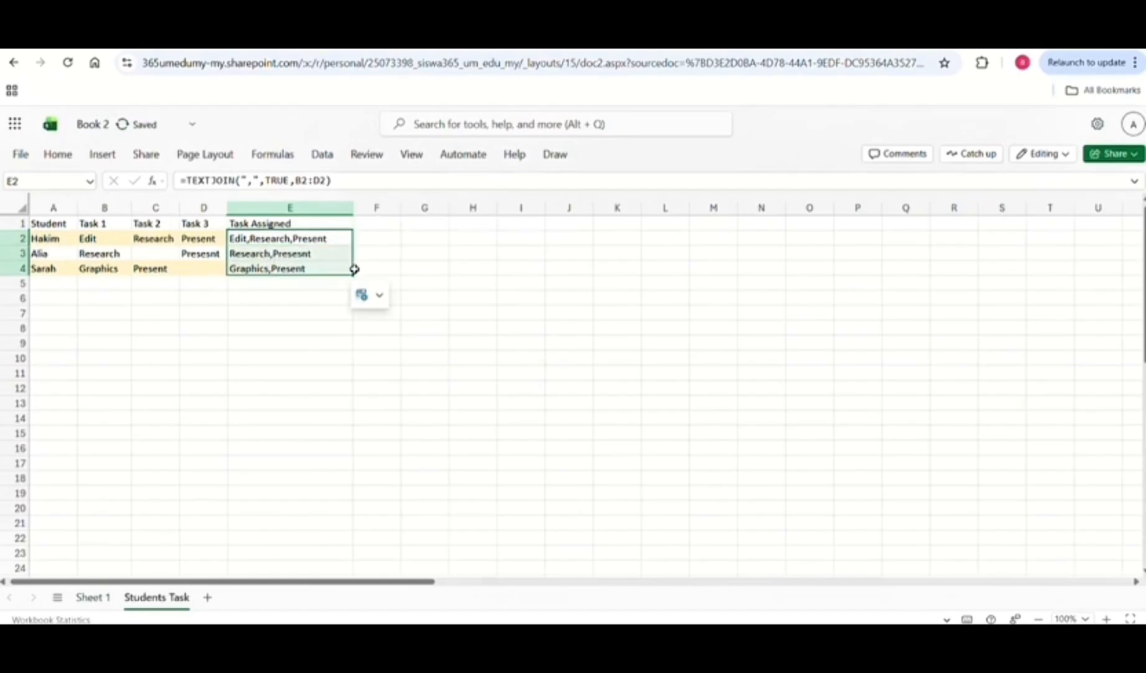
pyautogui.click(286, 299)
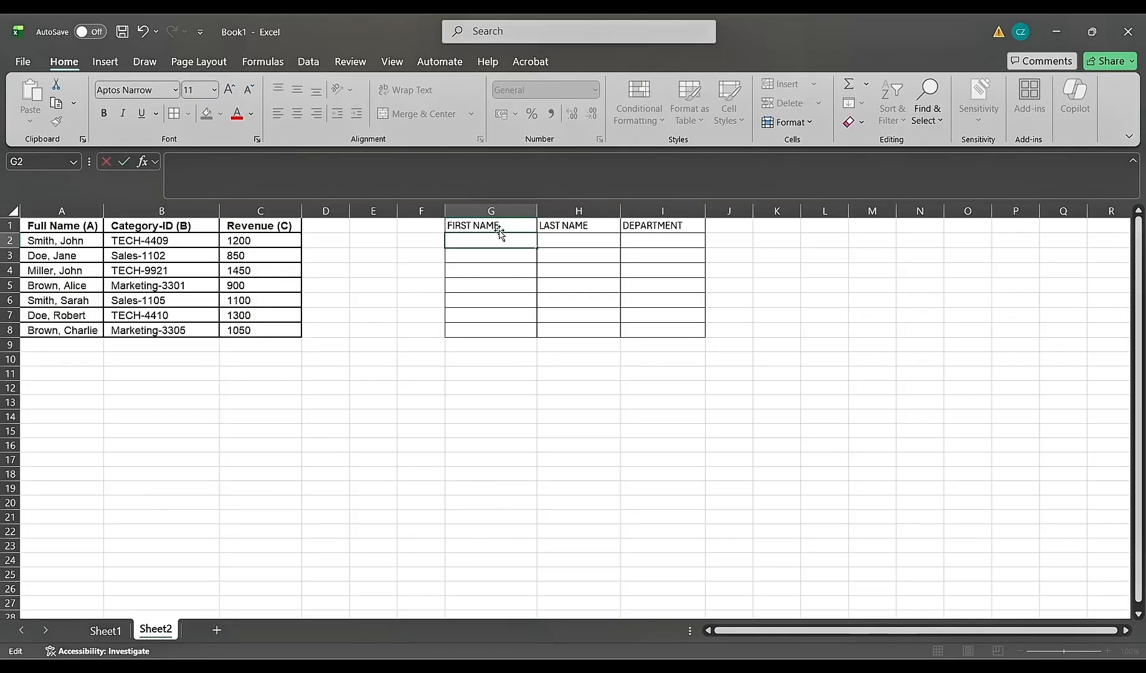
# Step: On Sheet2 of Book1, enter a TEXTAFTER formula on A2 with a comma delimiter in FIRST NAME cell G2, filled down to row 8
pyautogui.write('=TEXTAFTER(')
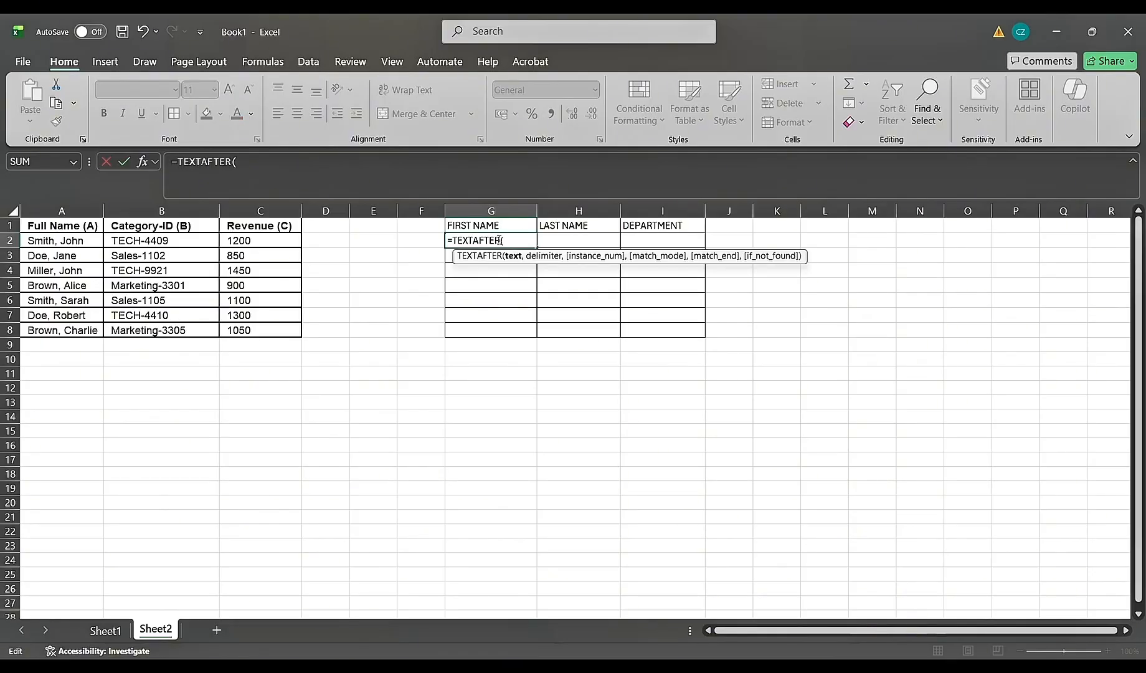
pyautogui.click(63, 242)
pyautogui.write(',",')
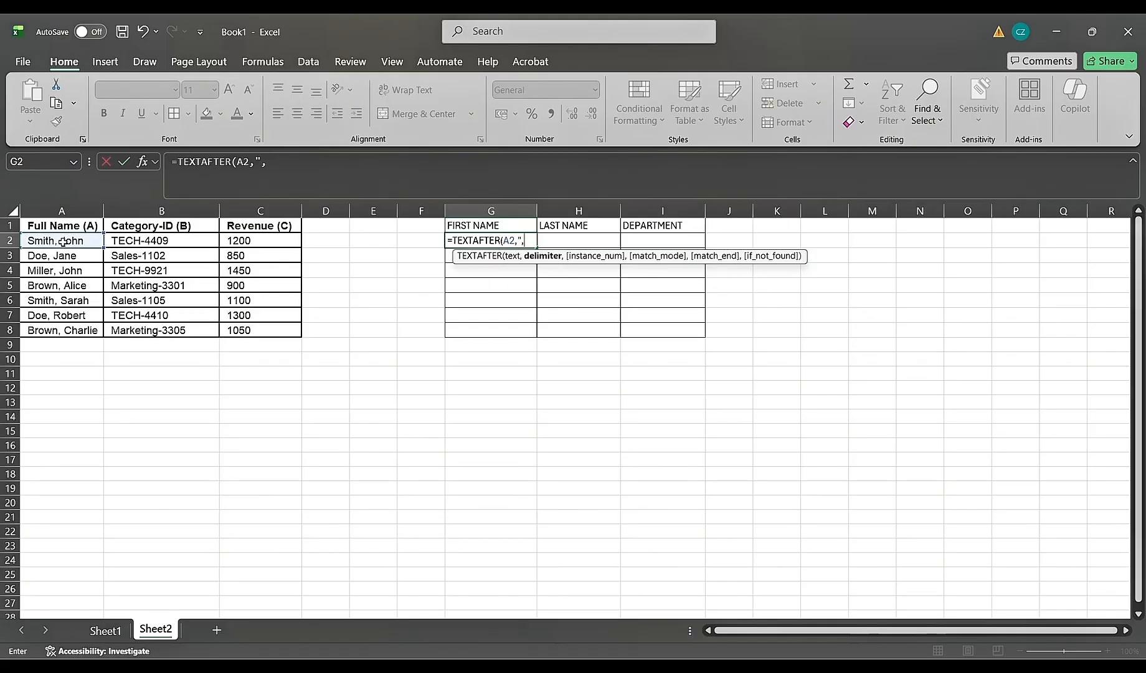
pyautogui.press('Return')
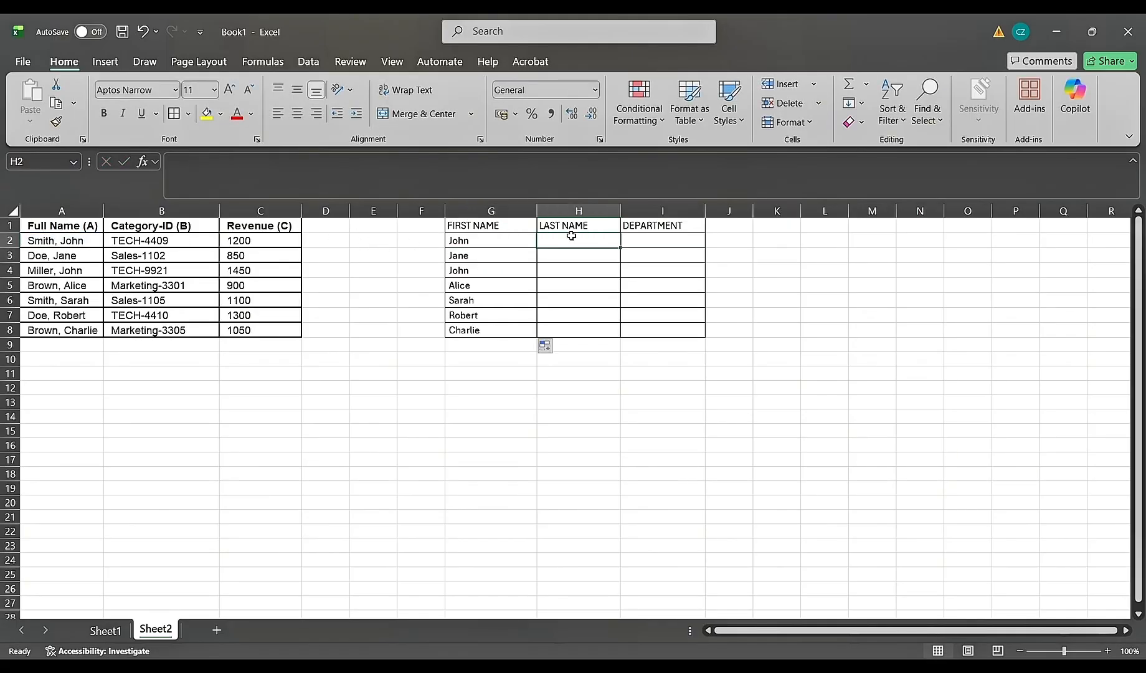
# Step: Extract the last names from the Full Name column with TEXTBEFORE in LAST NAME cells H2 to H8
pyautogui.write('=')
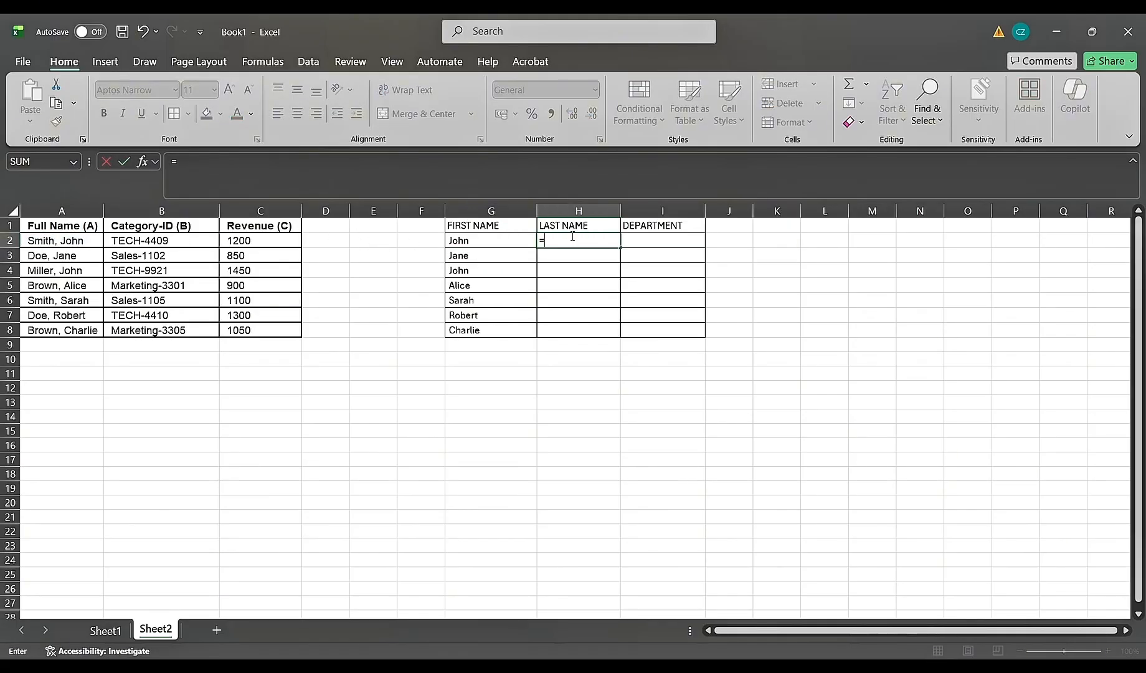
pyautogui.write('TEXTBEFO')
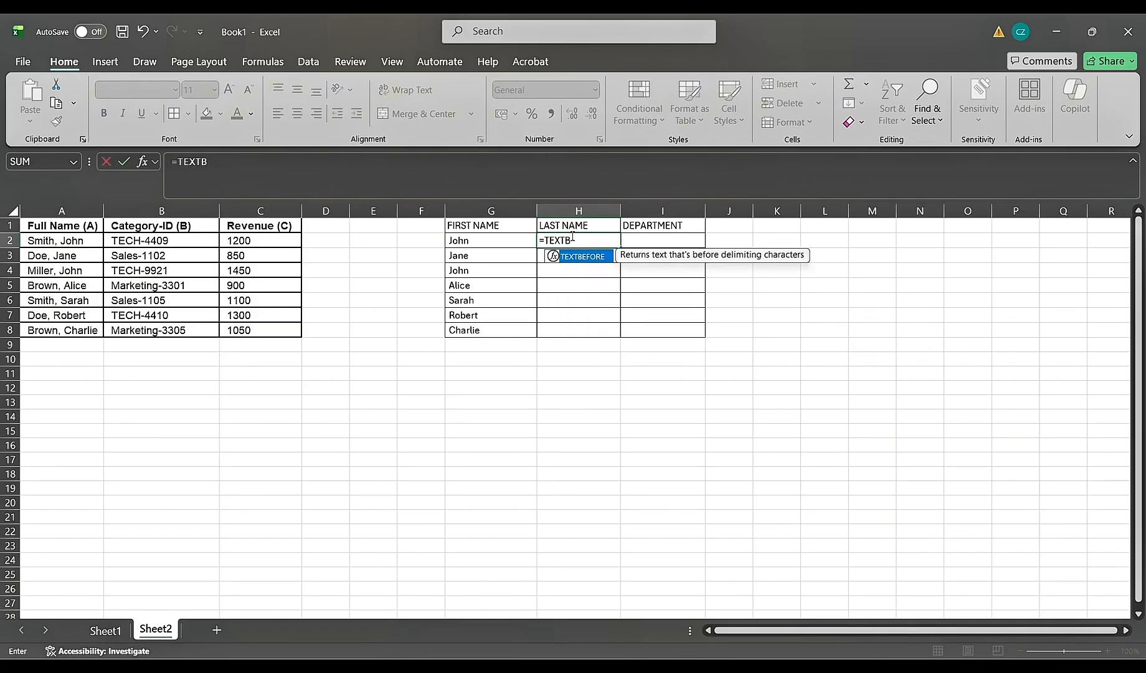
pyautogui.write('RE')
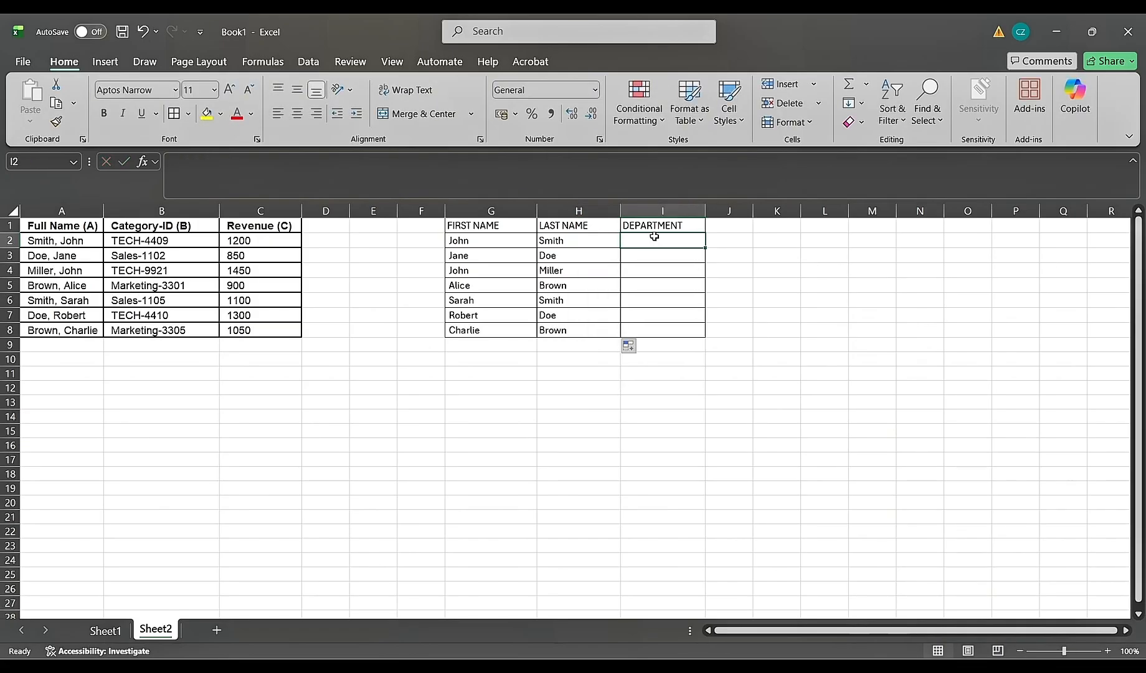
# Step: Enter =TEXTBEFORE(B2,"-") in DEPARTMENT cell I2 and fill it down to row 8
pyautogui.write('=')
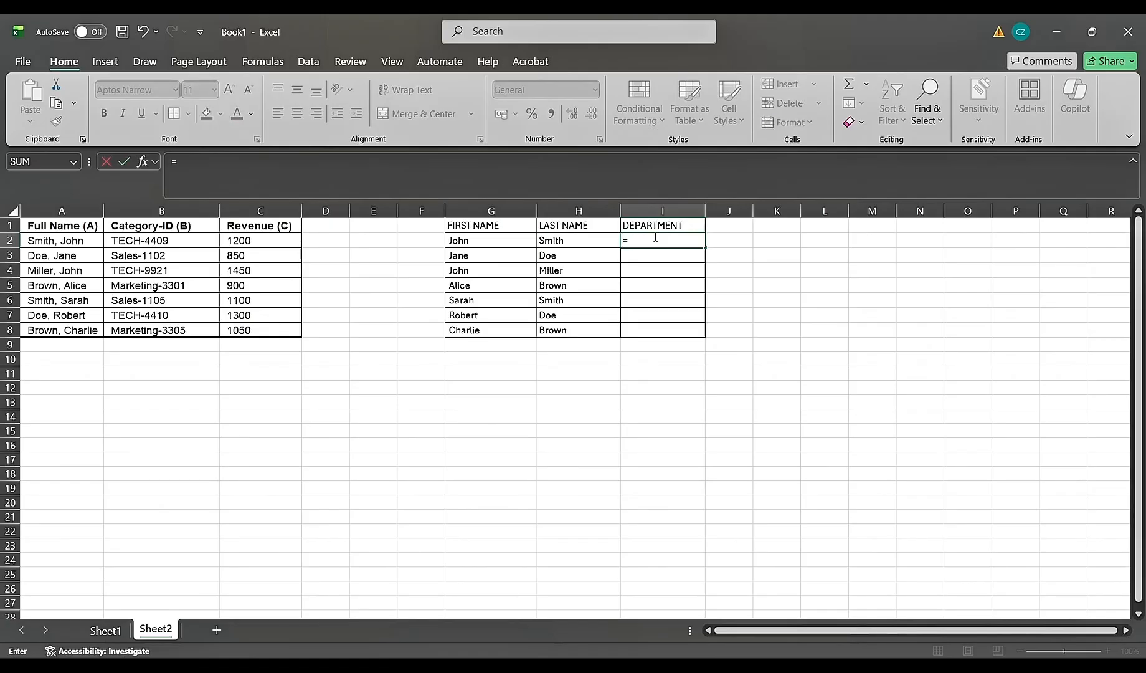
pyautogui.write('TEXTB')
pyautogui.press('Tab')
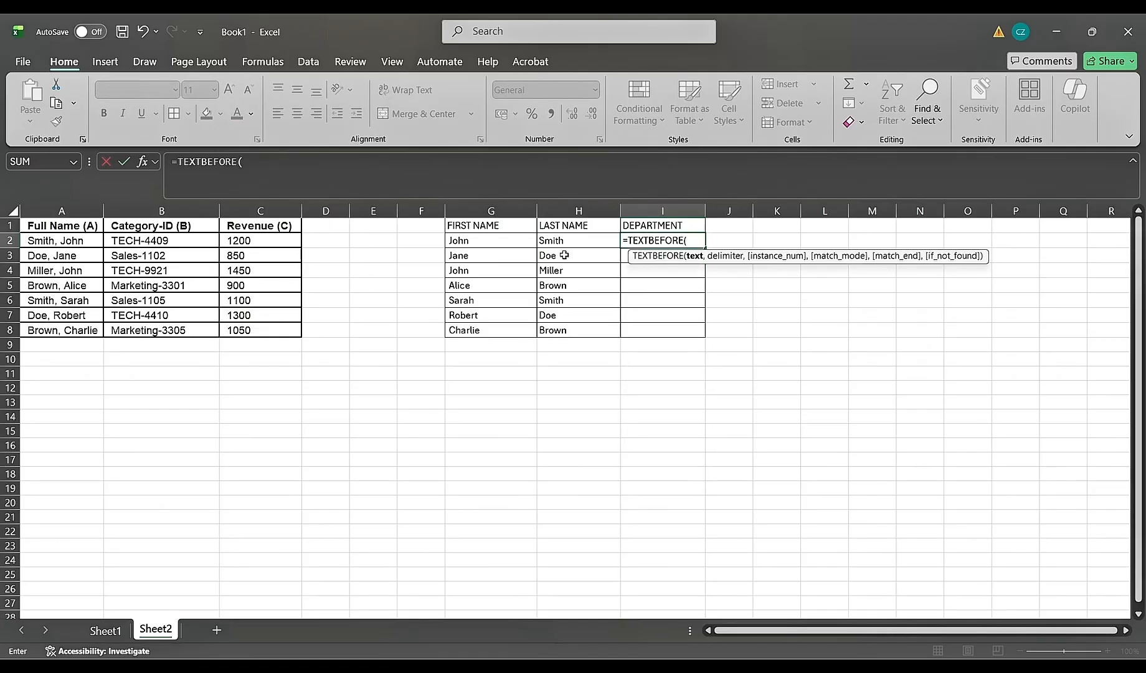
pyautogui.click(206, 241)
pyautogui.write(',"-')
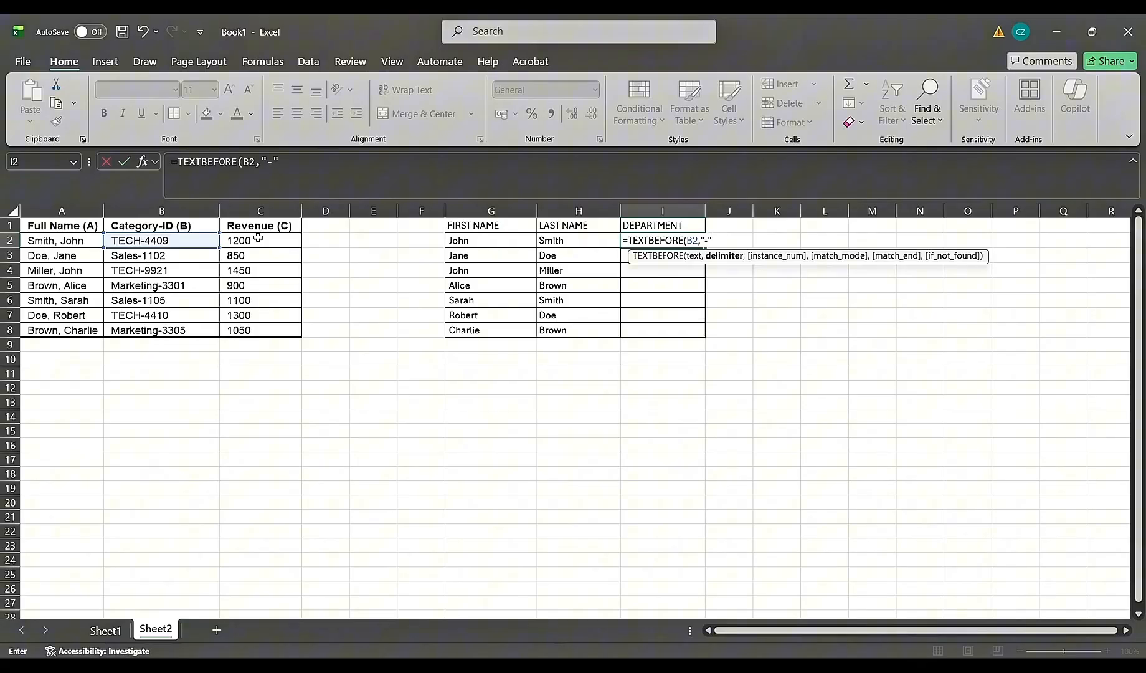
# Step: Summarize revenue by department with =GROUPBY(I2:I8,C2:C8,SUM,3) in cell G11
pyautogui.click(479, 379)
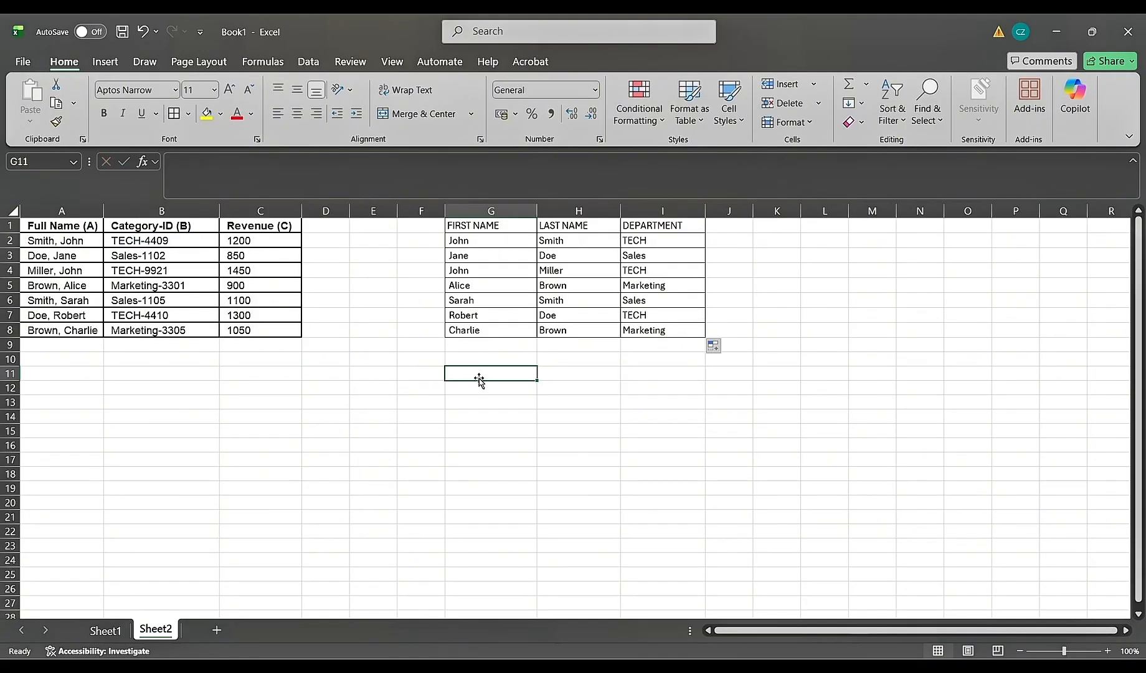
pyautogui.write('=GROUPBY(')
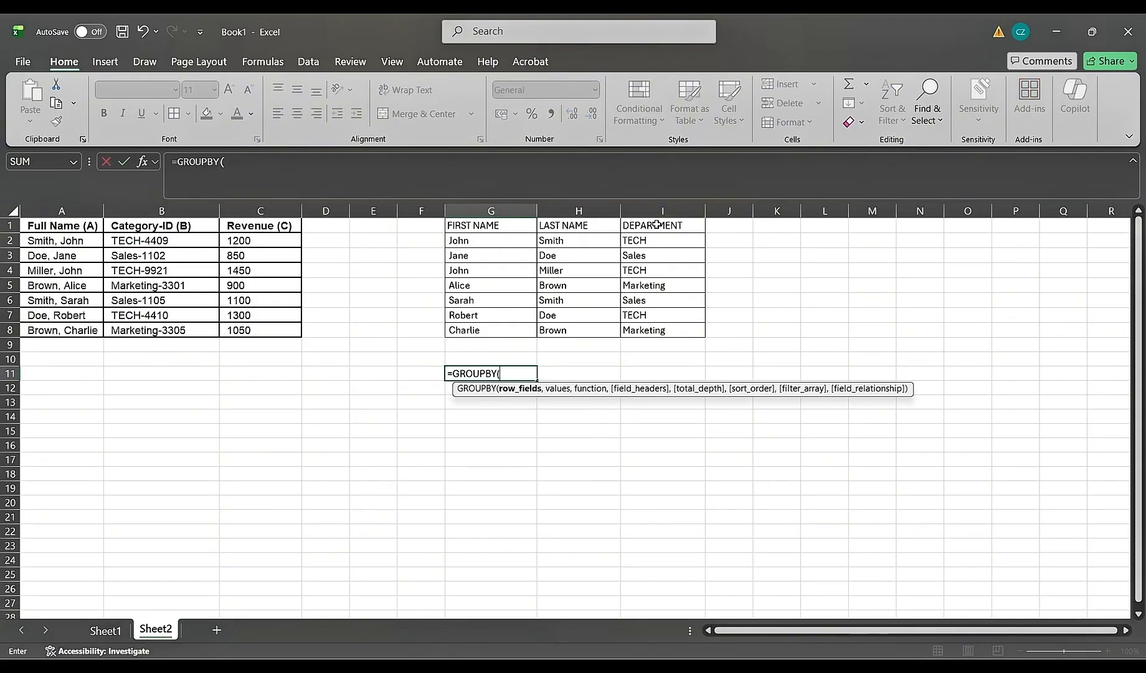
pyautogui.moveTo(651, 240); pyautogui.dragTo(659, 324)
pyautogui.write(',')
pyautogui.moveTo(273, 242); pyautogui.dragTo(280, 327)
pyautogui.write(',S')
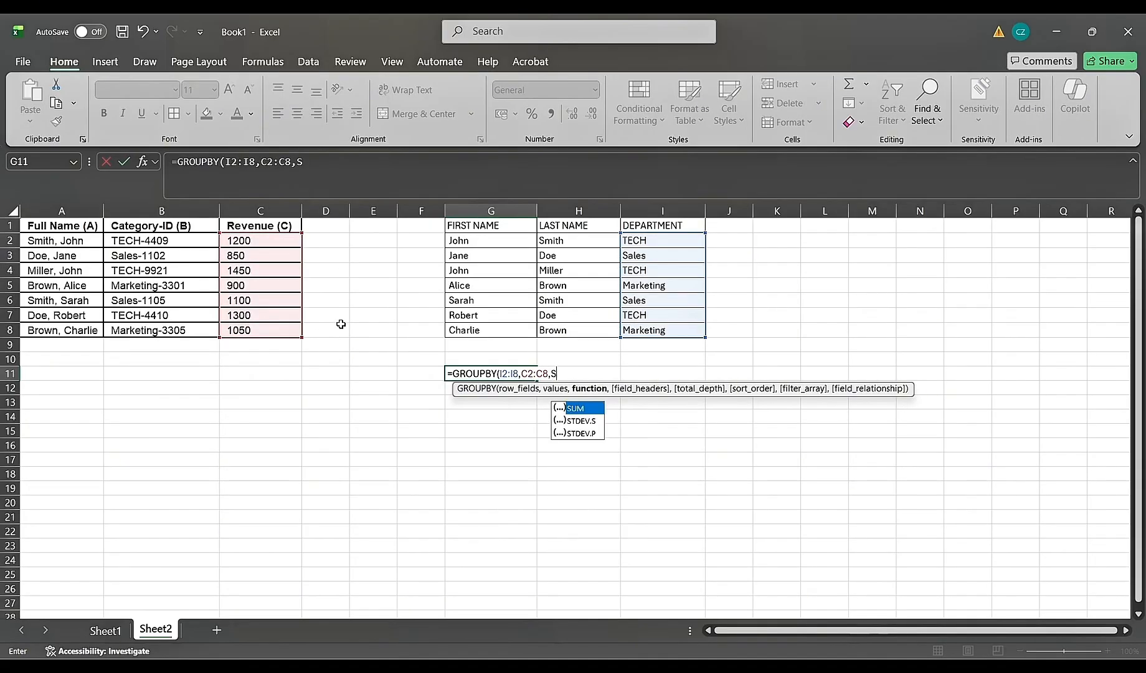
pyautogui.write('UM,3')
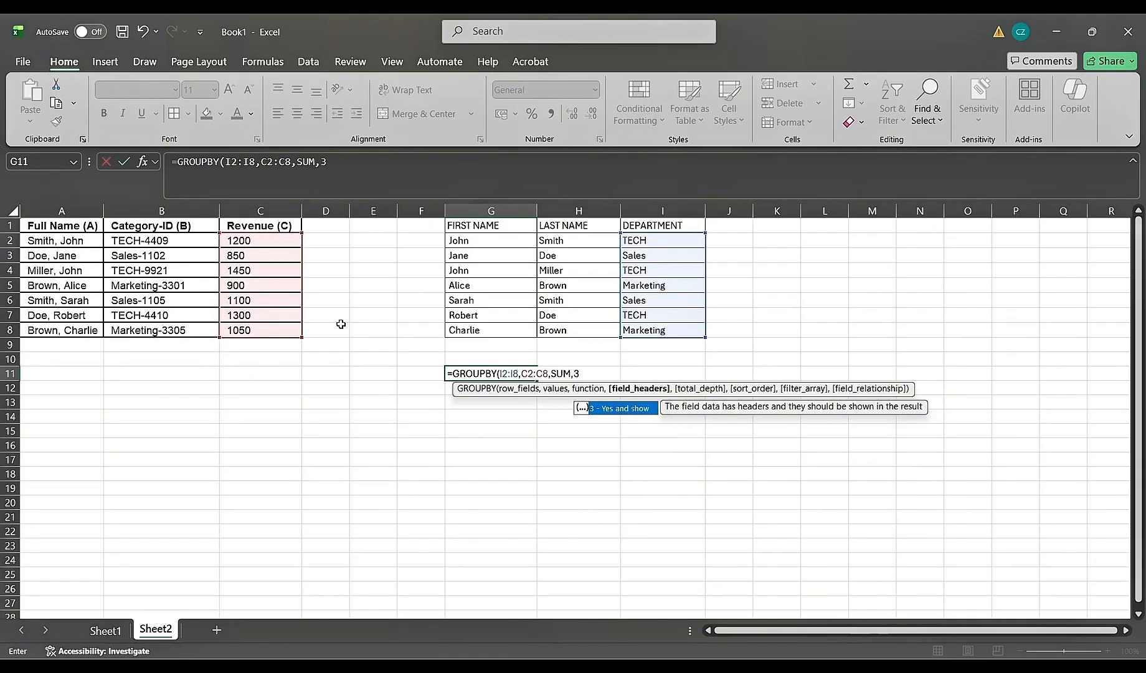
pyautogui.write(')')
pyautogui.press('Return')
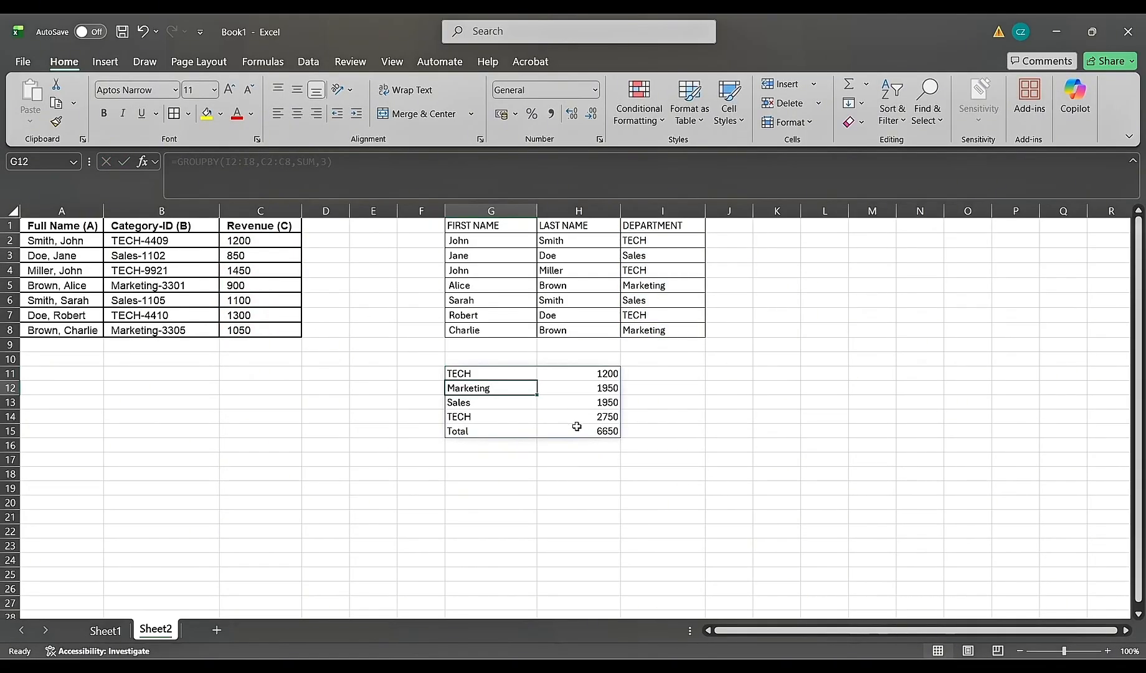
pyautogui.click(586, 428)
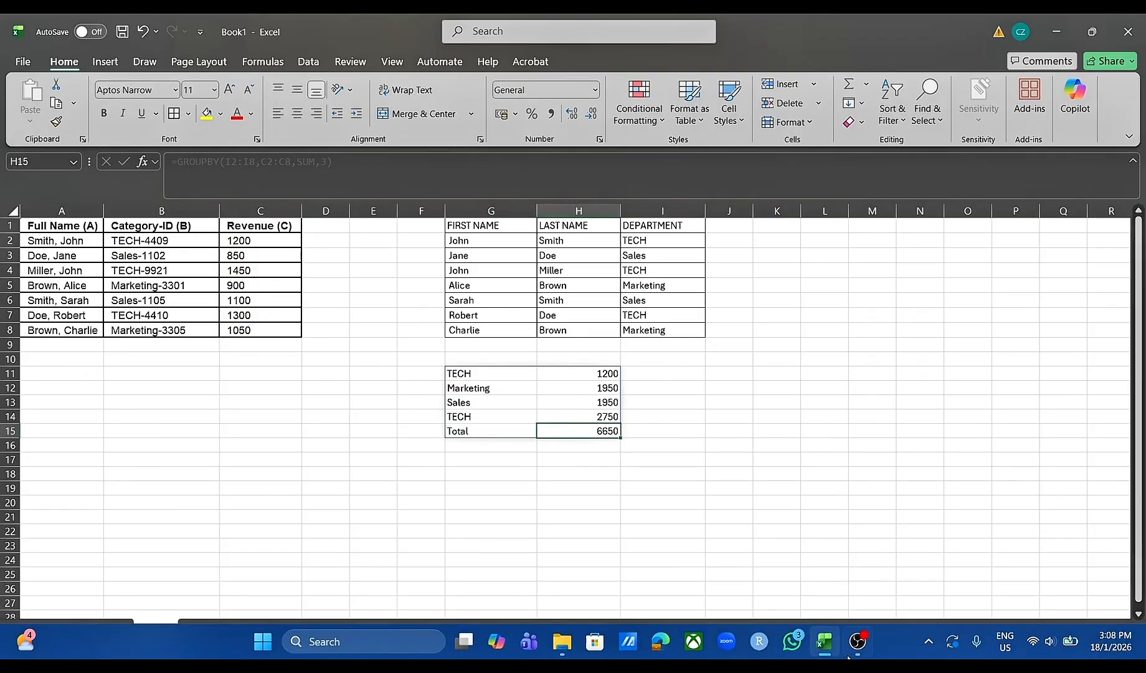